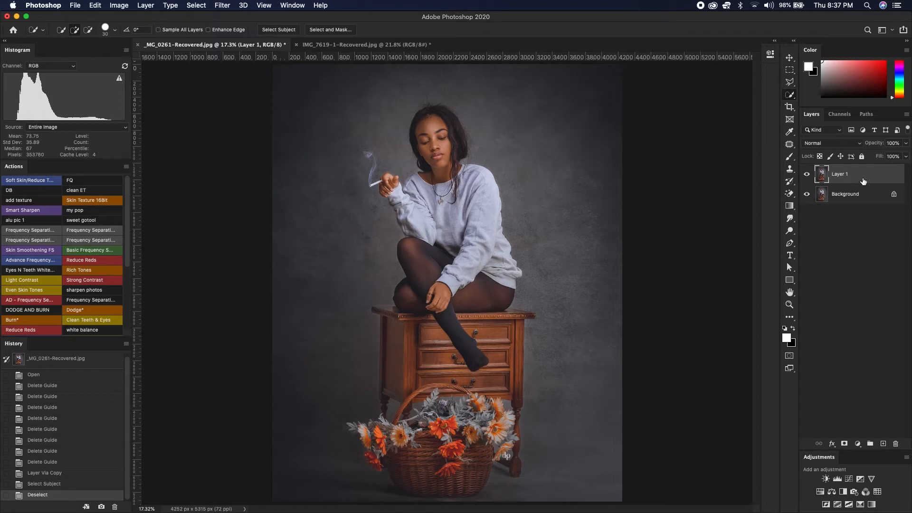
# Delete Layer 1 and draw a black rectangle about 1909 × 2682 px over the middle of the portrait
pyautogui.press('Delete')
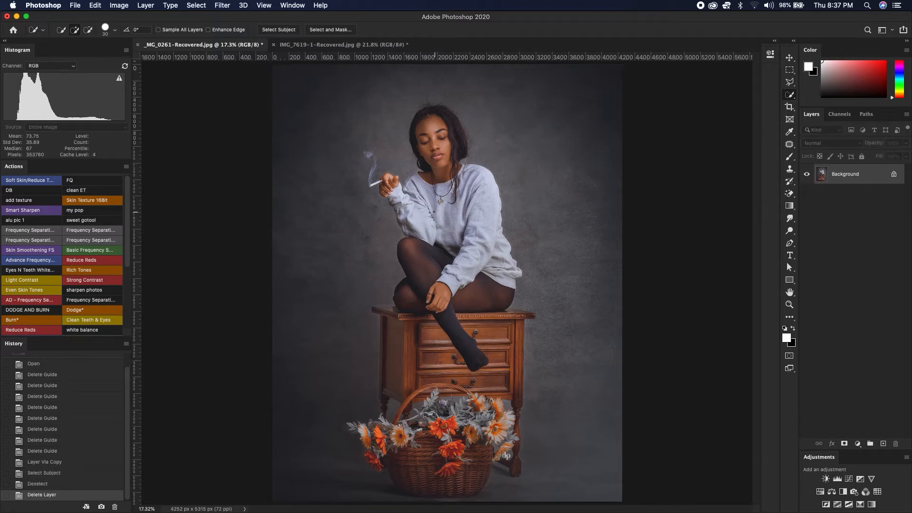
pyautogui.press('u')
pyautogui.moveTo(366, 158)
pyautogui.mouseDown()
pyautogui.moveTo(437, 318)
pyautogui.moveTo(517, 352)
pyautogui.moveTo(522, 379)
pyautogui.mouseUp()
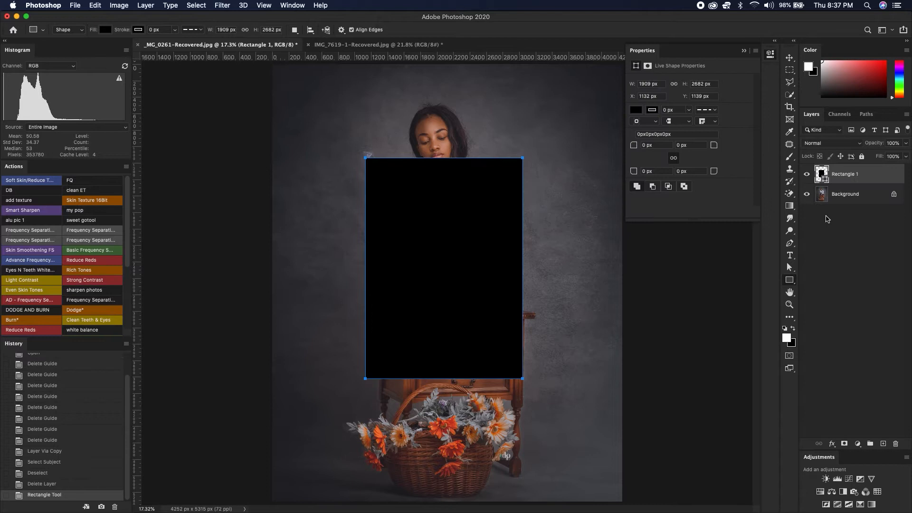
# Shape the rectangle's top into an arch by adding a midpoint anchor and lowering both top corners to a horizontal guide
pyautogui.press('p')
pyautogui.click(444, 159)
pyautogui.moveTo(454, 59); pyautogui.dragTo(478, 206)
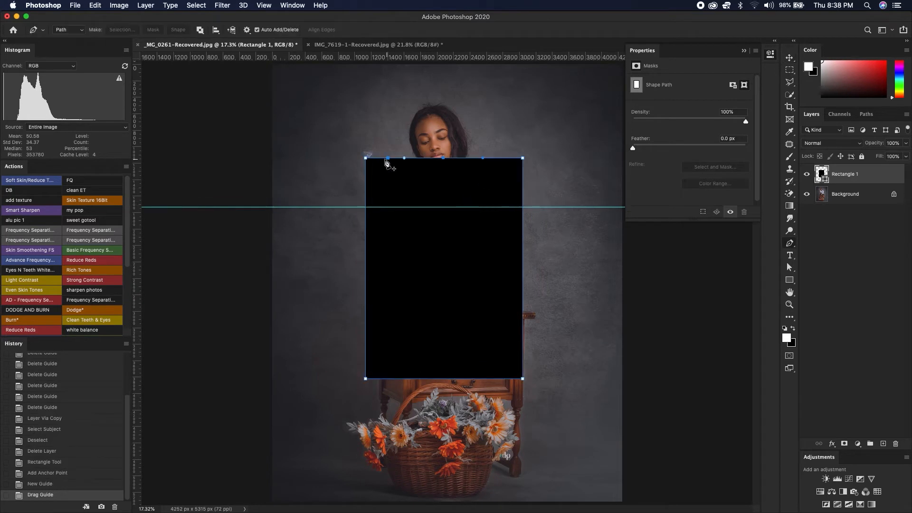
pyautogui.moveTo(366, 159); pyautogui.dragTo(366, 207)
pyautogui.press('super+z')
pyautogui.moveTo(523, 158); pyautogui.dragTo(522, 208)
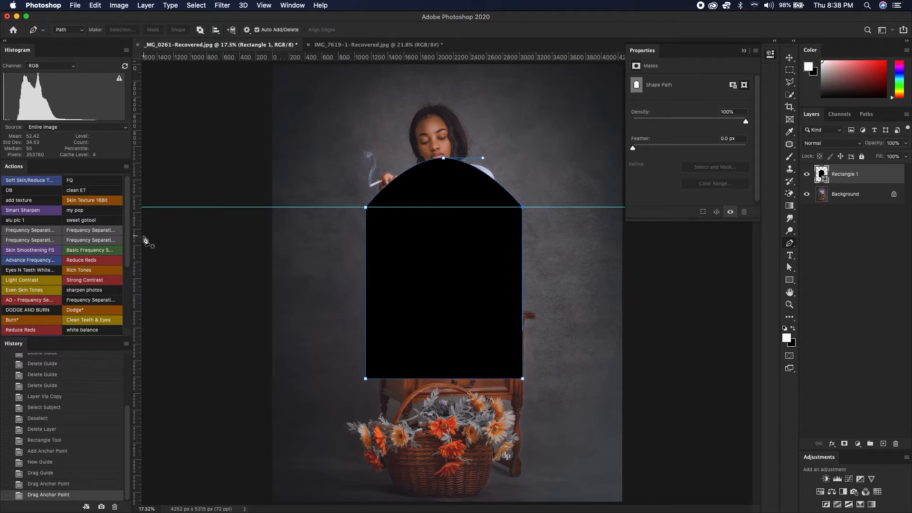
# Place closely spaced guide pairs for three horizontal window bars and one vertical bar through the arched shape's center
pyautogui.moveTo(468, 58); pyautogui.dragTo(517, 274)
pyautogui.moveTo(511, 58); pyautogui.dragTo(511, 336)
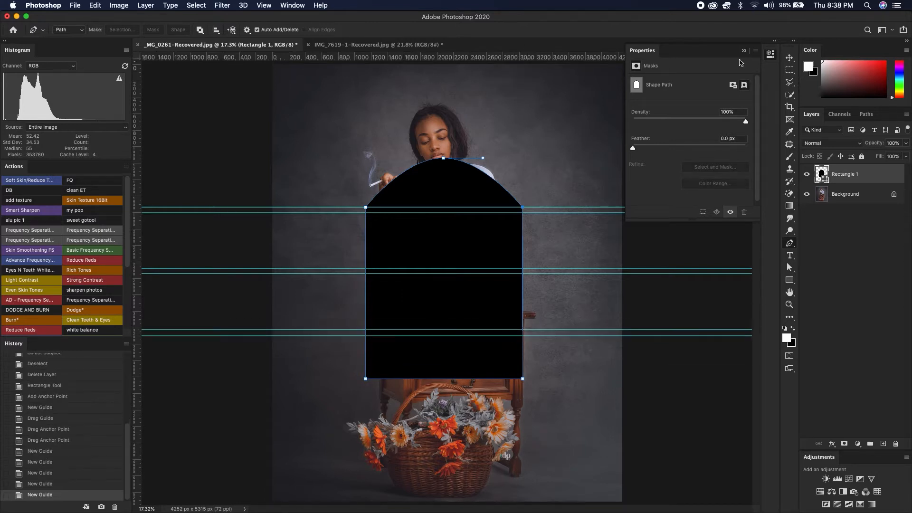
pyautogui.click(744, 50)
pyautogui.moveTo(137, 228); pyautogui.dragTo(439, 250)
pyautogui.moveTo(137, 266); pyautogui.dragTo(444, 257)
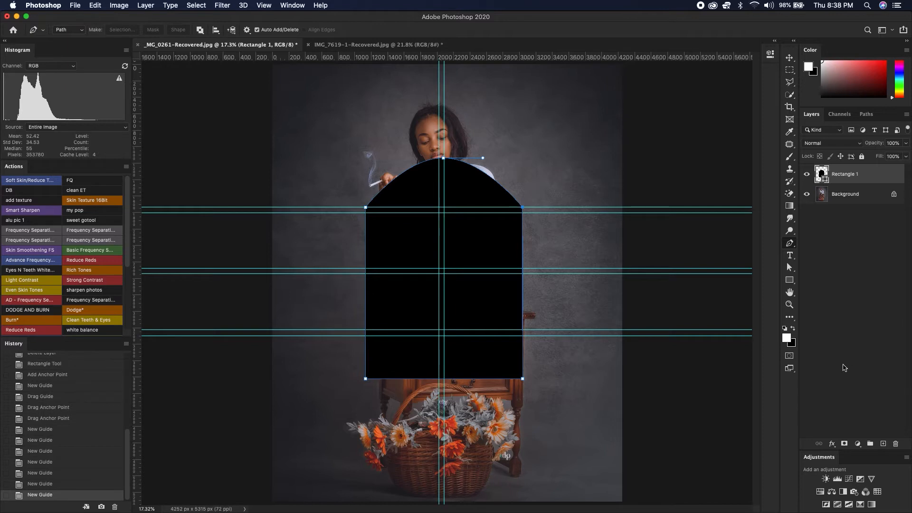
# Add a layer mask to the arched shape, mask out the strips between each guide pair in black, and hide the guides
pyautogui.click(845, 444)
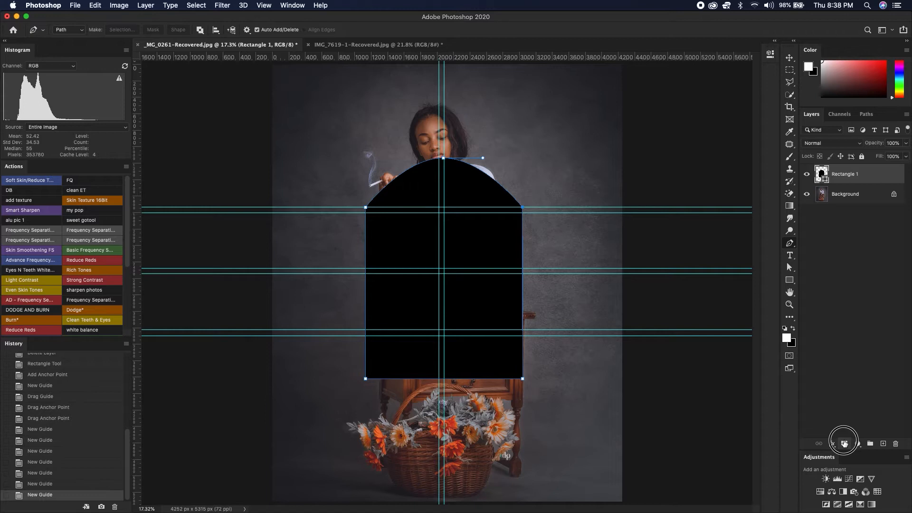
pyautogui.press('x')
pyautogui.press('m')
pyautogui.moveTo(337, 207); pyautogui.dragTo(543, 221)
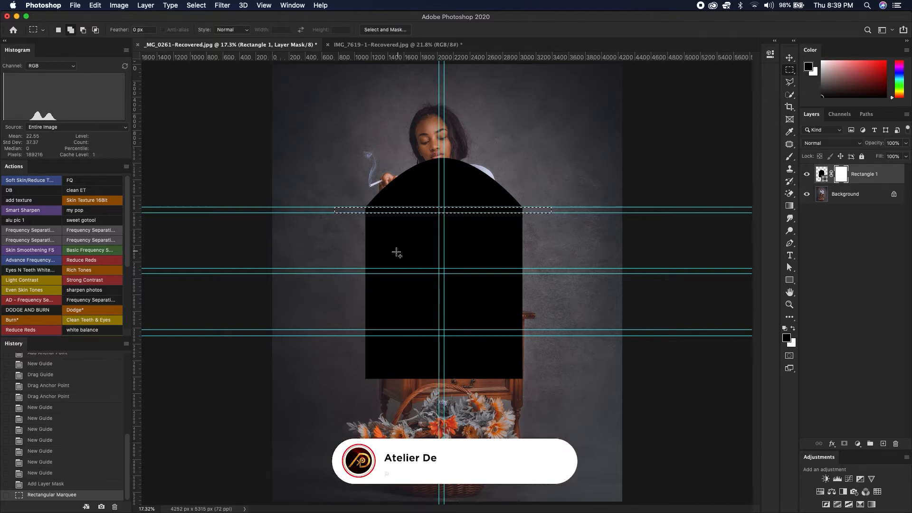
pyautogui.moveTo(345, 269); pyautogui.dragTo(547, 274)
pyautogui.moveTo(344, 329); pyautogui.dragTo(554, 336)
pyautogui.moveTo(439, 129); pyautogui.dragTo(444, 394)
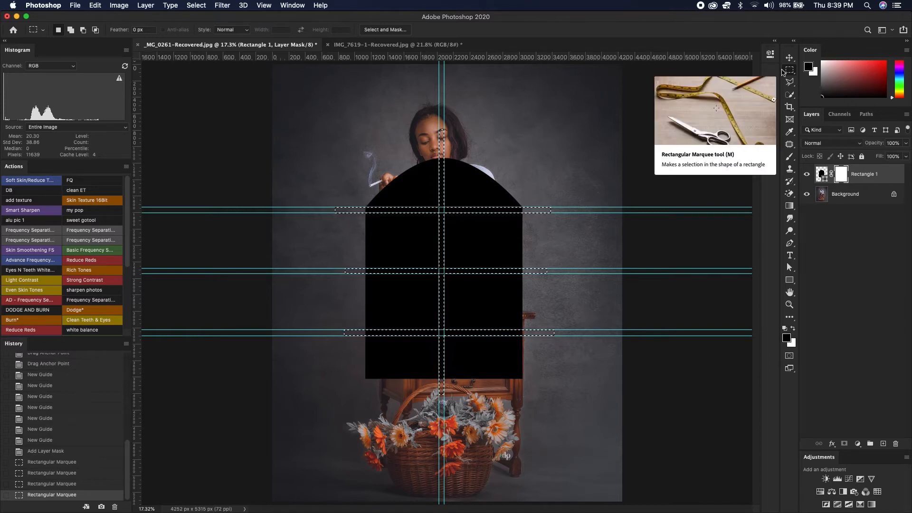
pyautogui.press('super+BackSpace')
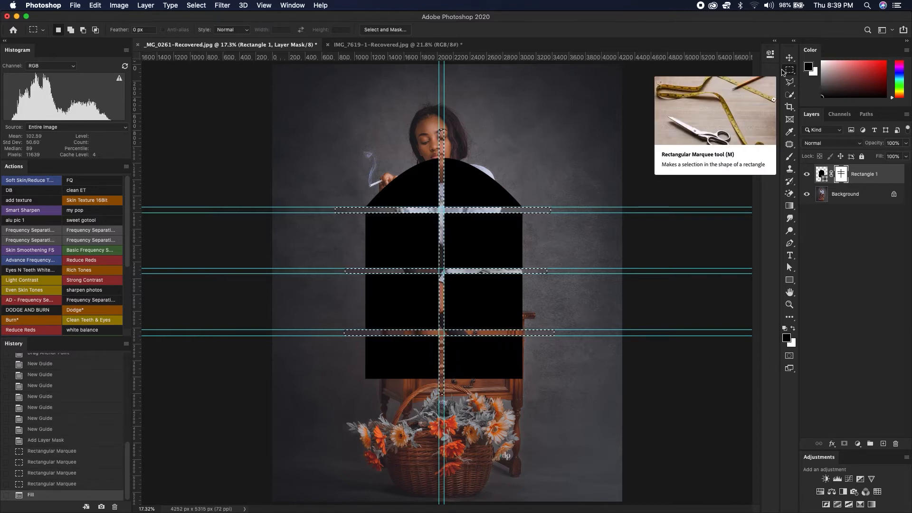
pyautogui.press('super+d')
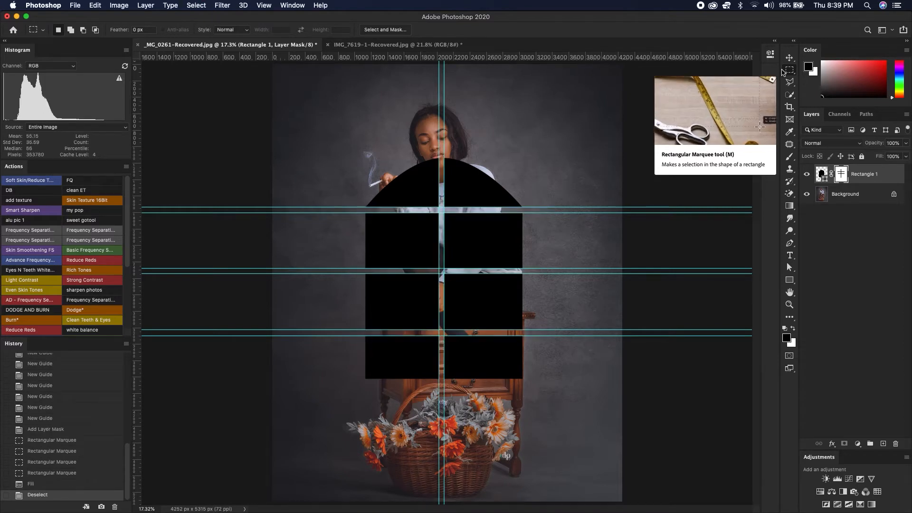
pyautogui.press('super+semicolon')
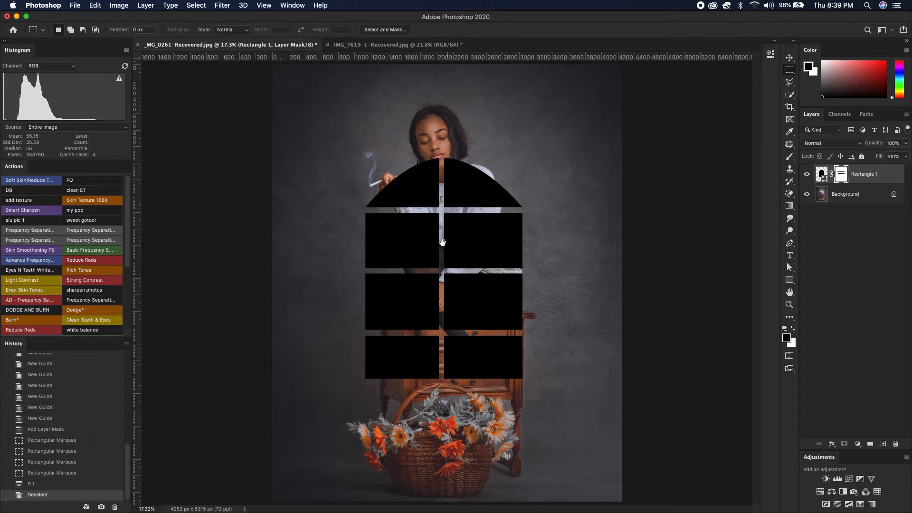
# Slant the window shape by transforming its right side upward, and move it up and left over the wall beside the subject
pyautogui.moveTo(445, 211); pyautogui.dragTo(442, 232)
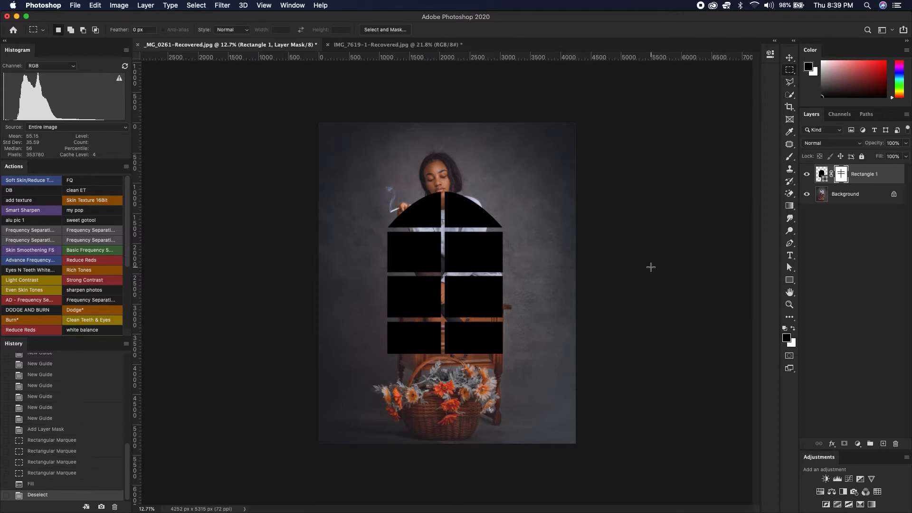
pyautogui.hotkey('ctrl', 't')
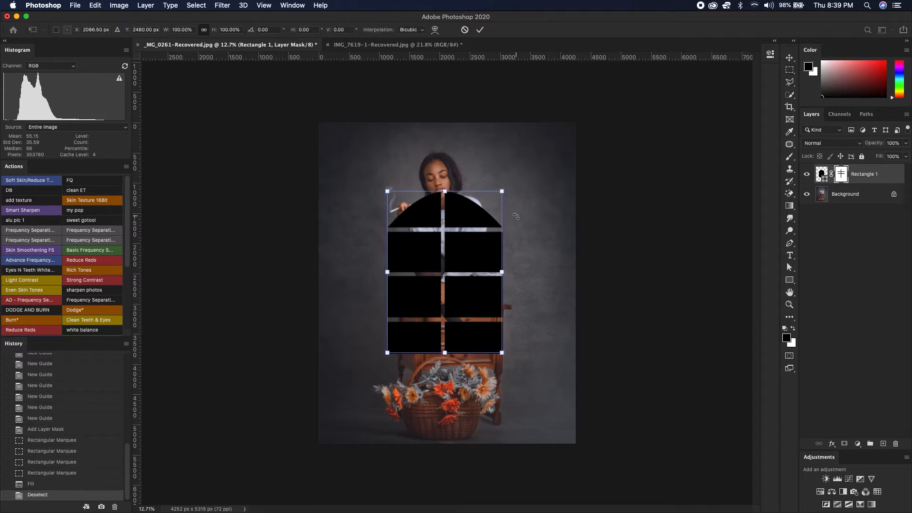
pyautogui.rightClick(474, 247)
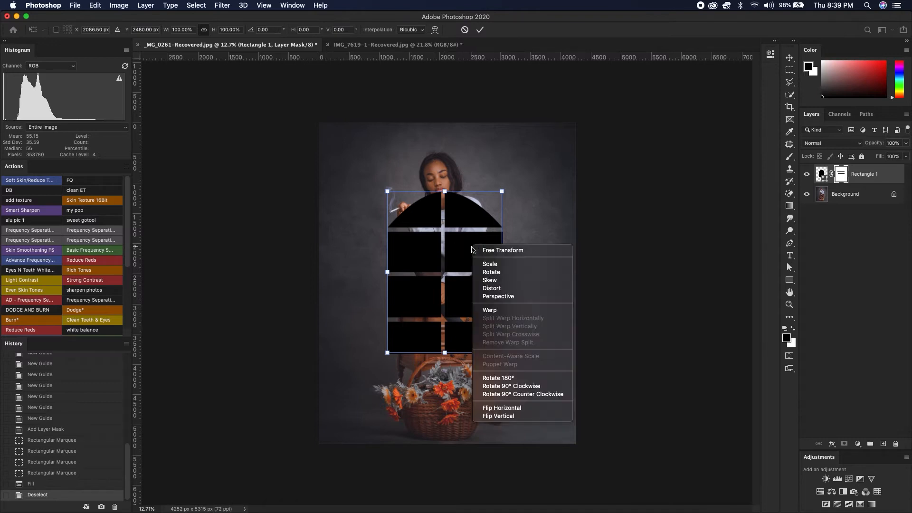
pyautogui.click(524, 292)
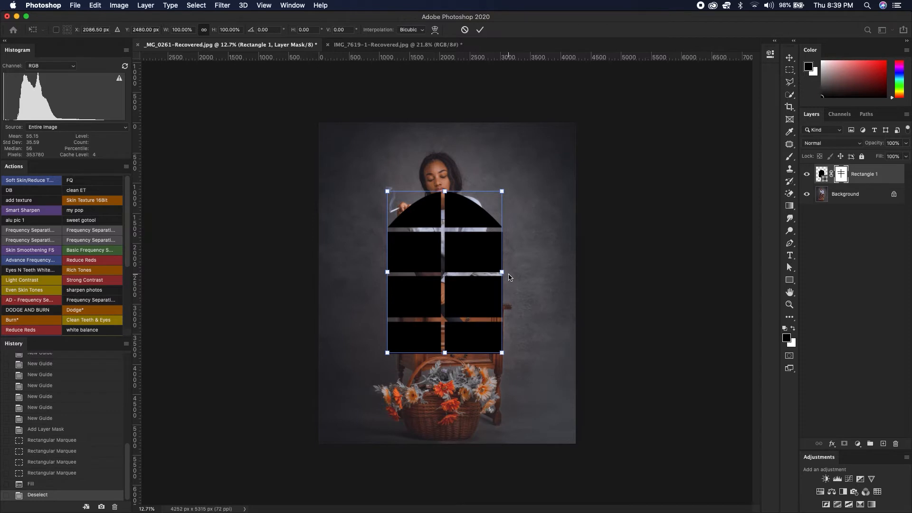
pyautogui.moveTo(501, 273); pyautogui.dragTo(501, 254)
pyautogui.moveTo(478, 292); pyautogui.dragTo(426, 272)
pyautogui.press('Return')
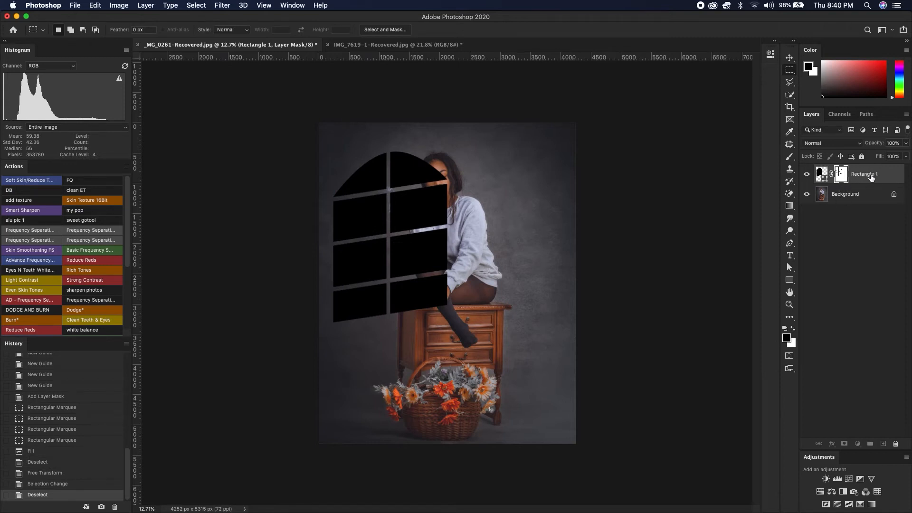
# Convert the Rectangle 1 layer to a smart object and create a Curves adjustment masked to its window outline
pyautogui.rightClick(876, 175)
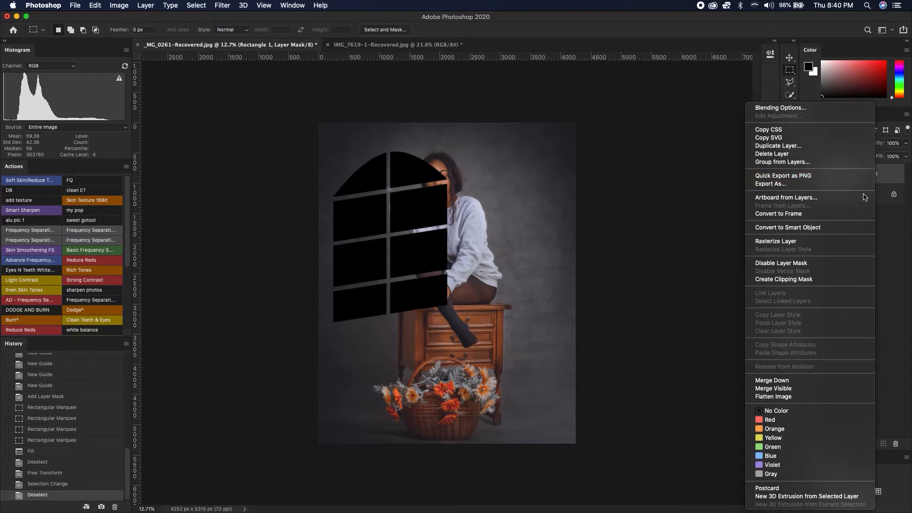
pyautogui.click(823, 228)
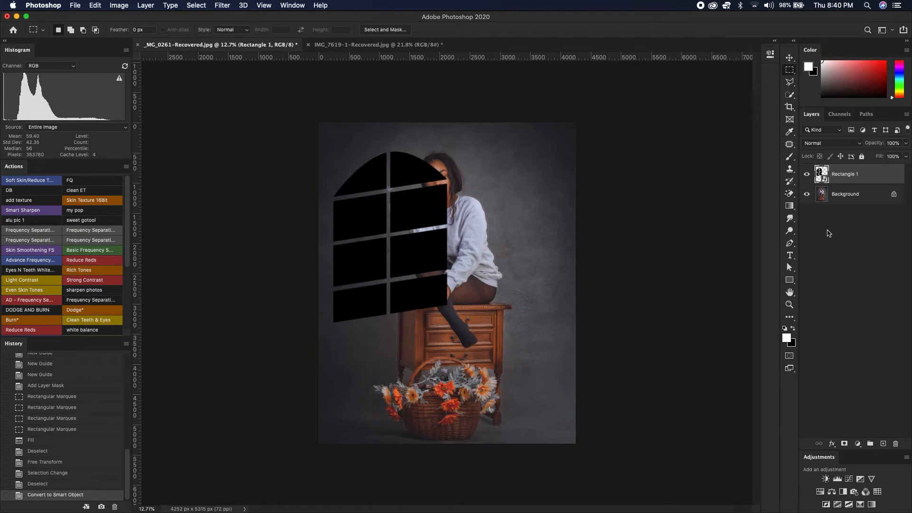
pyautogui.keyDown('super'); pyautogui.click(822, 174); pyautogui.keyUp('super')
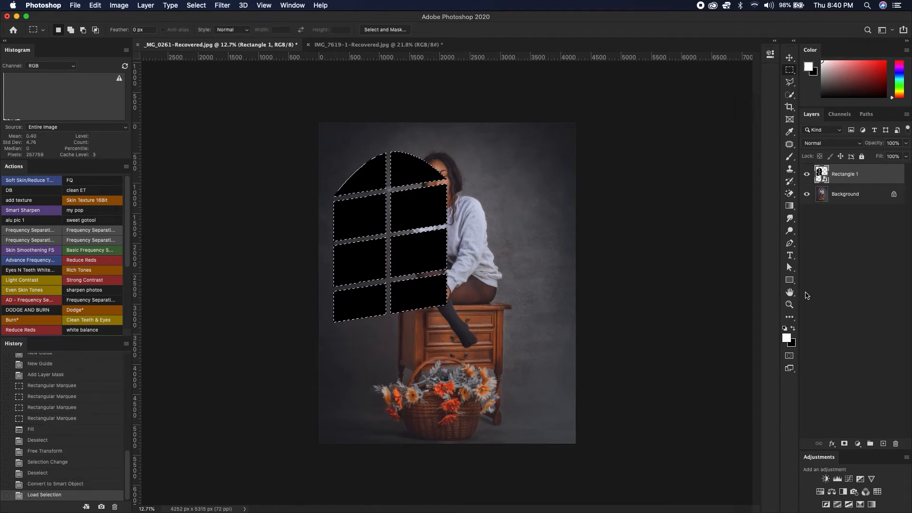
pyautogui.click(857, 443)
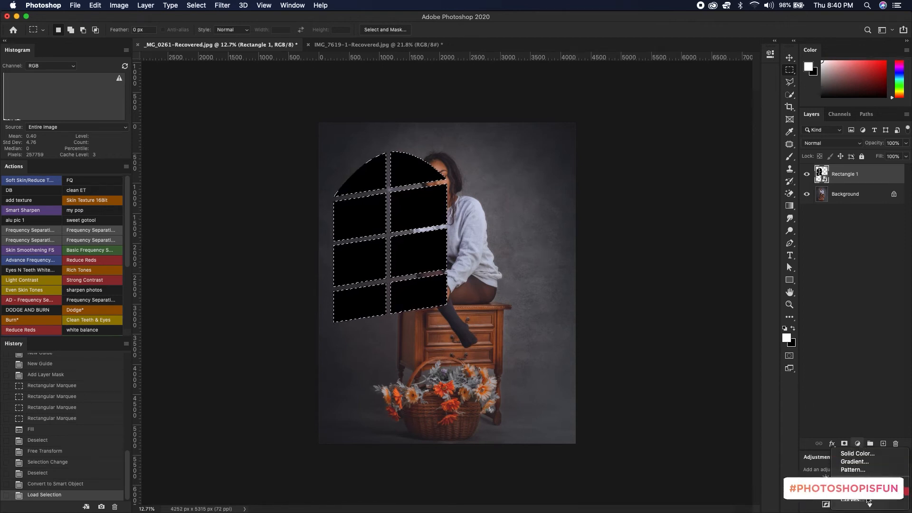
pyautogui.moveTo(868, 502)
pyautogui.click(867, 395)
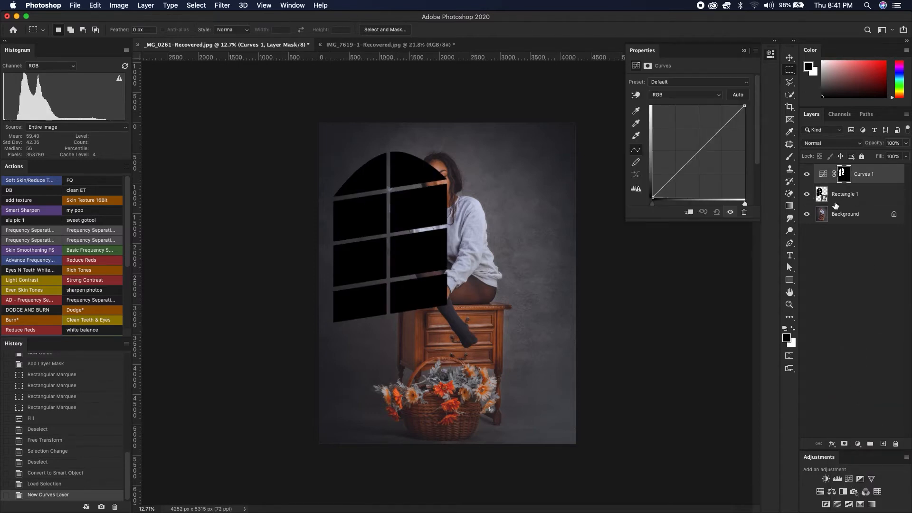
# Hide the Rectangle 1 layer and raise the midtones of the Curves adjustment to brighten the window area
pyautogui.click(807, 194)
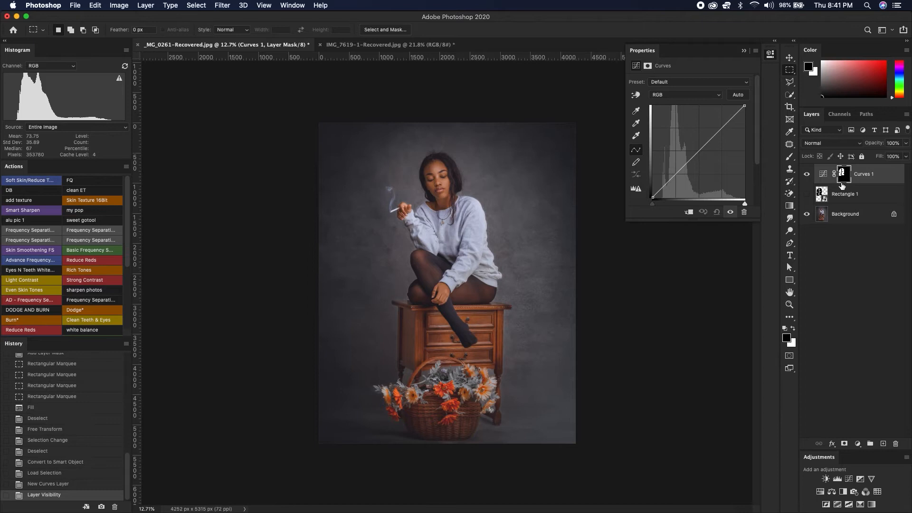
pyautogui.moveTo(700, 150); pyautogui.dragTo(694, 141)
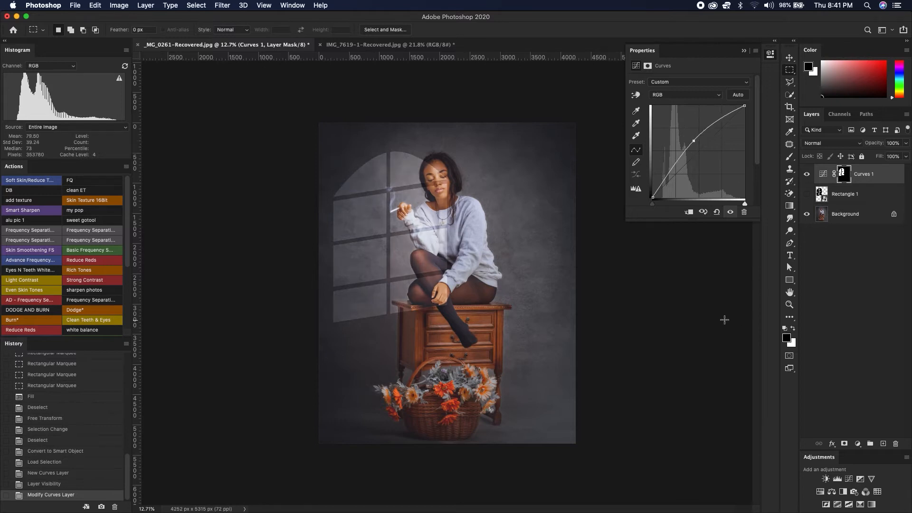
# Soften the Curves layer mask with a Gaussian Blur of 25 pixels radius
pyautogui.click(223, 5)
pyautogui.moveTo(264, 122)
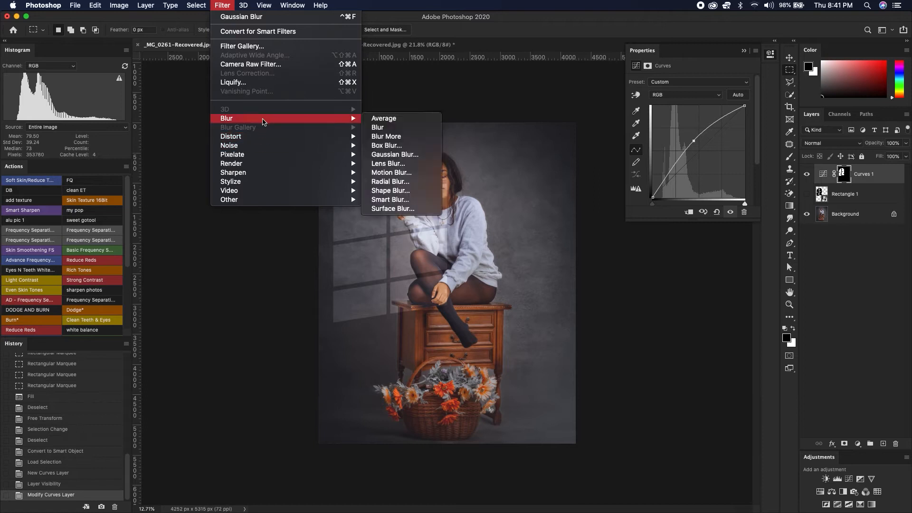
pyautogui.click(395, 154)
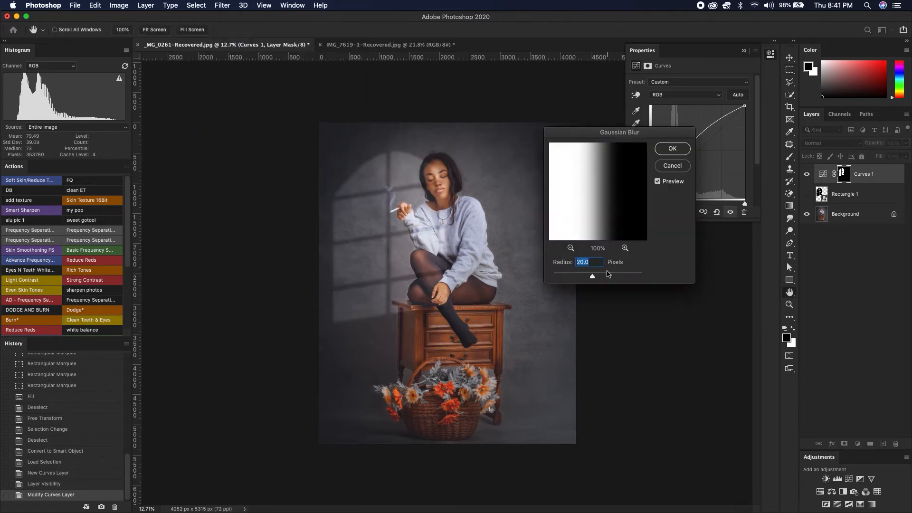
pyautogui.write('25')
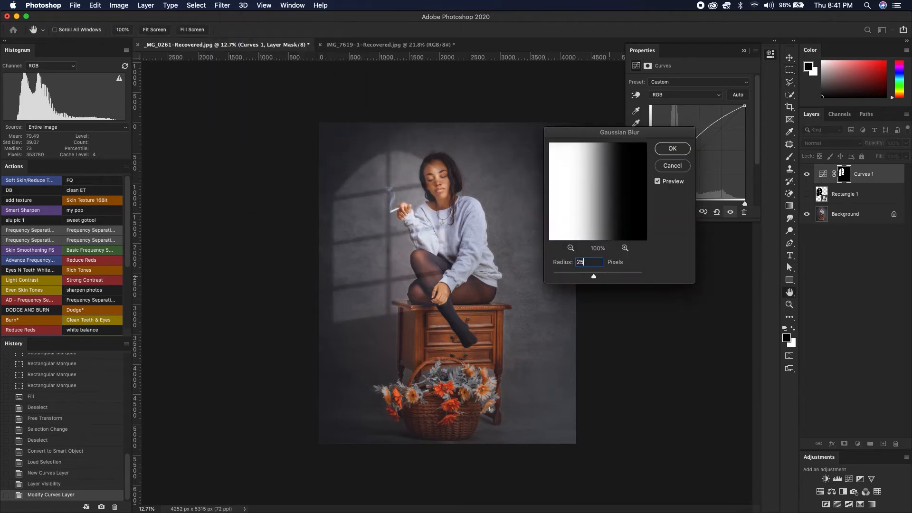
pyautogui.press('Return')
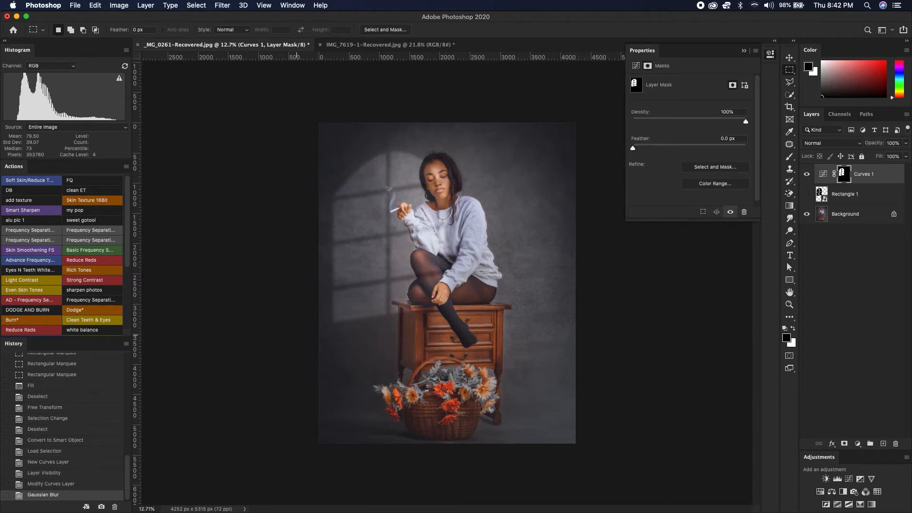
# Fade the lower-left part of the window light with black-to-transparent gradients on the Curves mask, undoing the unwanted drags
pyautogui.click(789, 205)
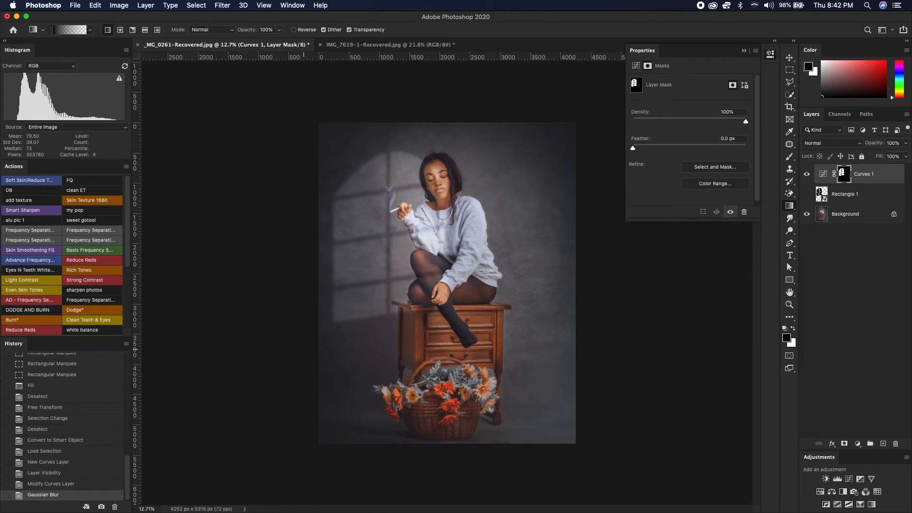
pyautogui.moveTo(275, 373); pyautogui.dragTo(439, 219)
pyautogui.moveTo(296, 332); pyautogui.dragTo(375, 275)
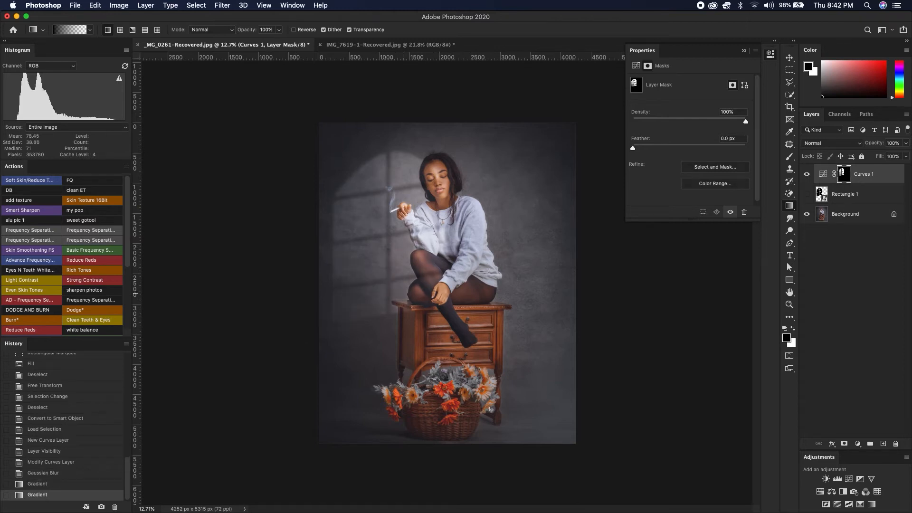
pyautogui.press('super+z')
pyautogui.moveTo(288, 328); pyautogui.dragTo(413, 233)
pyautogui.moveTo(435, 211); pyautogui.dragTo(456, 196)
pyautogui.press('super+z')
# Paint black on the Curves mask with 200 and 400 px brushes at 70% opacity to remove the window light from the seated subject
pyautogui.scroll(8, 455, 197)
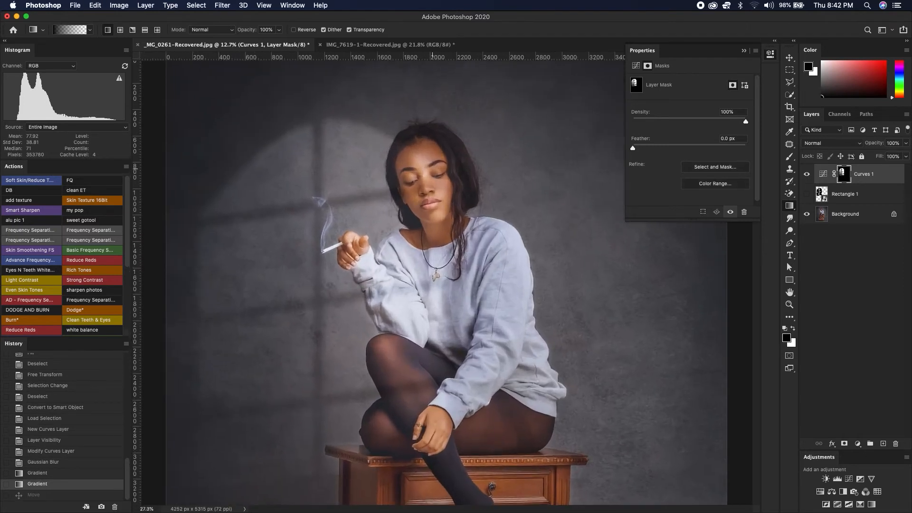
pyautogui.scroll(-4, 452, 204)
pyautogui.scroll(2, 443, 220)
pyautogui.scroll(2, 443, 220)
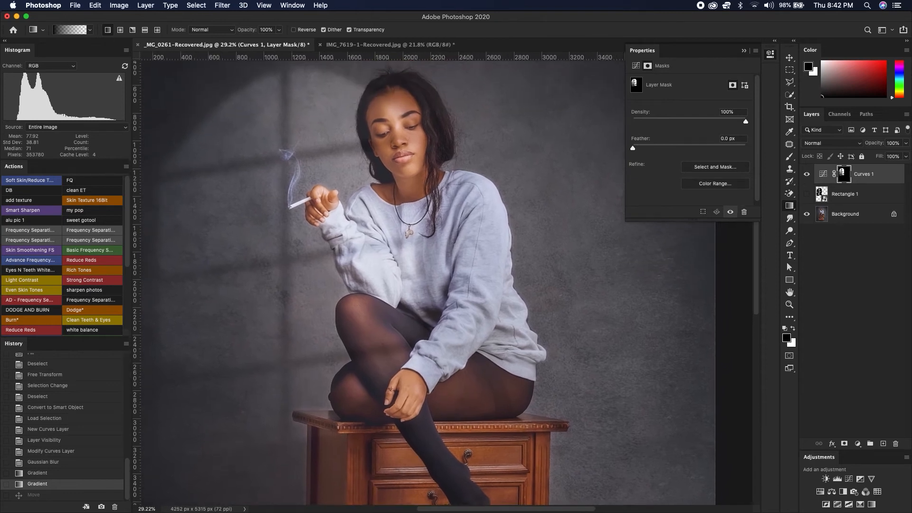
pyautogui.press('b')
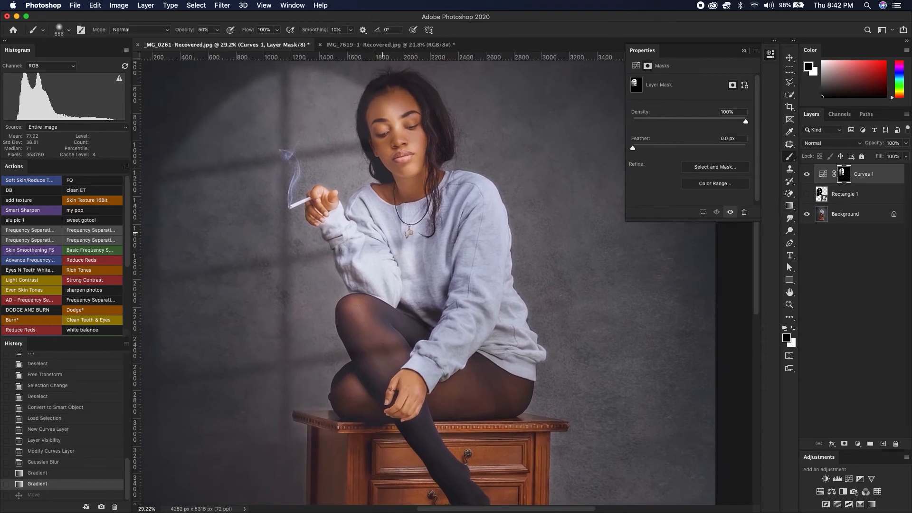
pyautogui.moveTo(414, 244); pyautogui.dragTo(386, 244)
pyautogui.press('Return')
pyautogui.write('70')
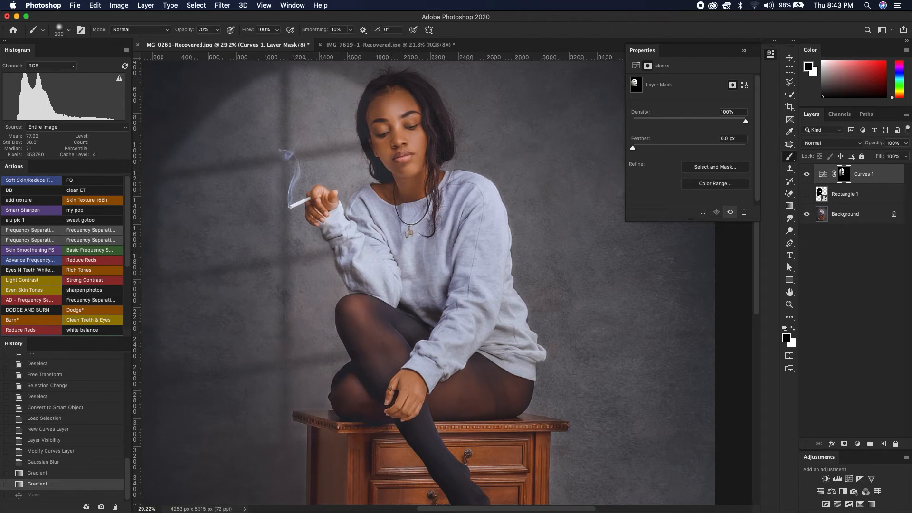
pyautogui.moveTo(394, 382); pyautogui.dragTo(450, 291)
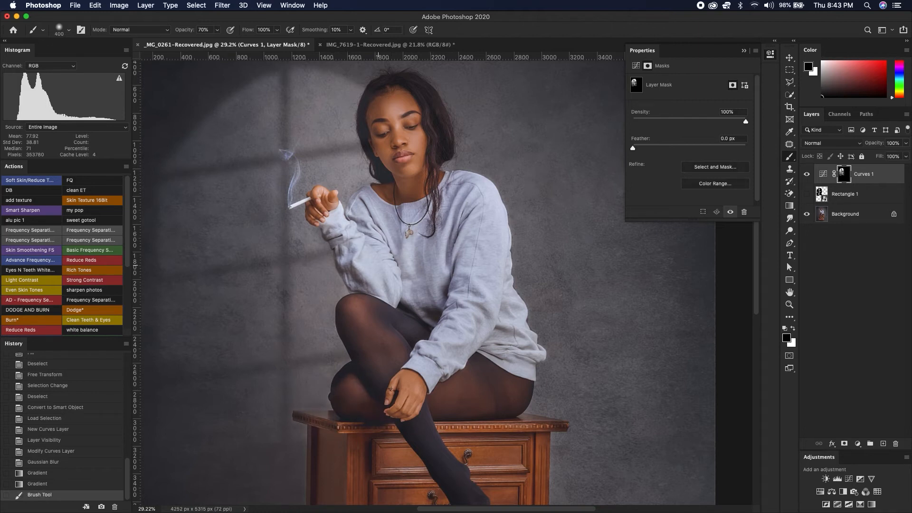
pyautogui.moveTo(439, 264)
pyautogui.mouseDown()
pyautogui.moveTo(411, 326)
pyautogui.moveTo(457, 339)
pyautogui.mouseUp()
pyautogui.press('super+0')
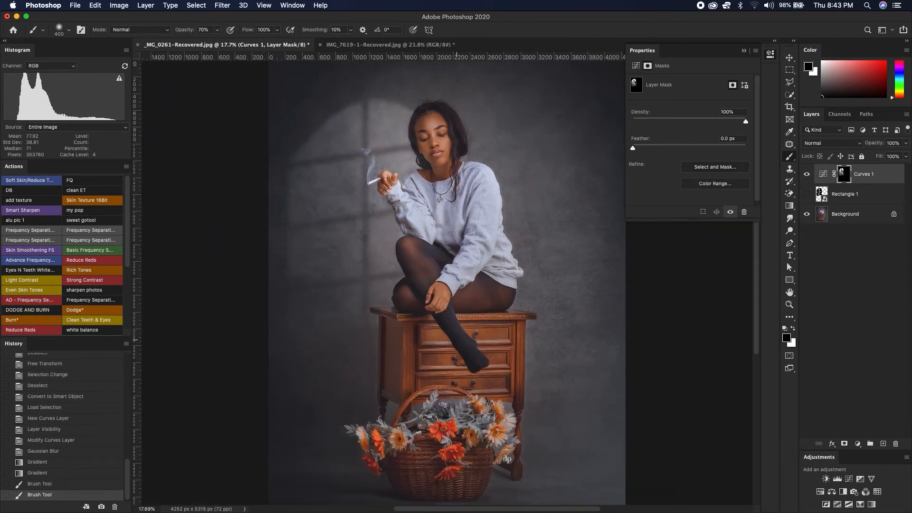
# Compare the portrait with and without the Curves window light by toggling the layer's visibility
pyautogui.click(744, 50)
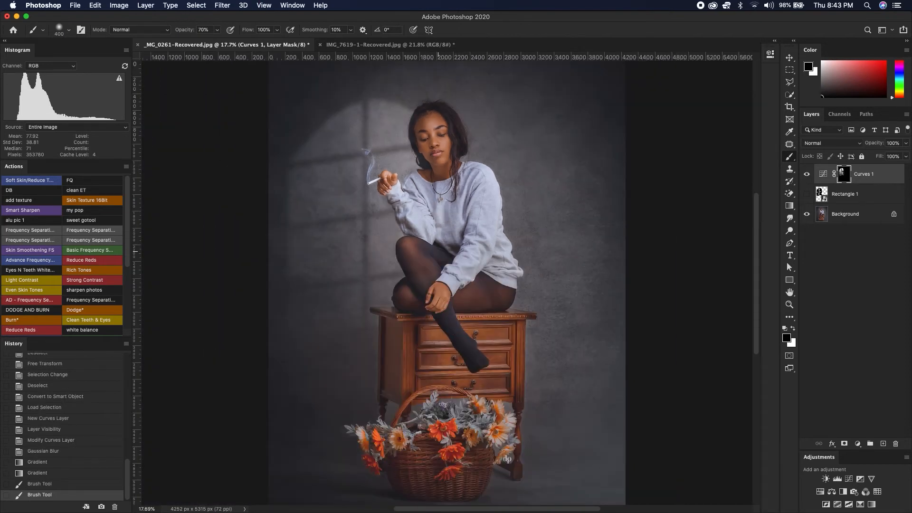
pyautogui.scroll(-5, 438, 251)
pyautogui.scroll(4, 447, 266)
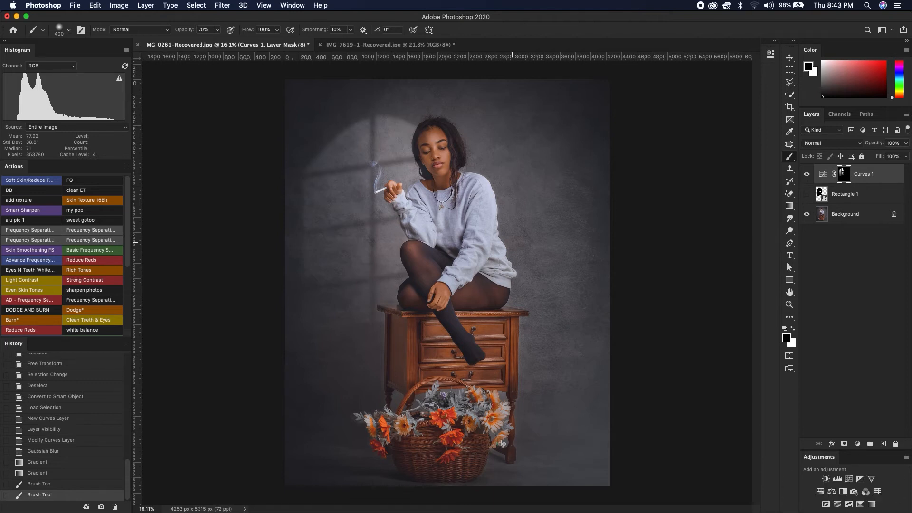
pyautogui.scroll(4, 388, 196)
pyautogui.scroll(-2, 388, 197)
pyautogui.press('super+comma')
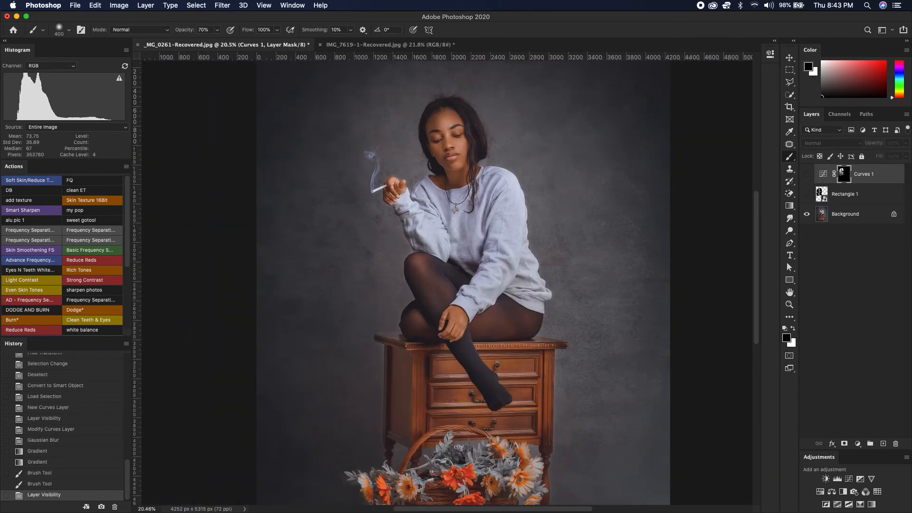
pyautogui.press('super+comma')
pyautogui.press('super+comma')
pyautogui.press('super+comma')
pyautogui.press('super+0')
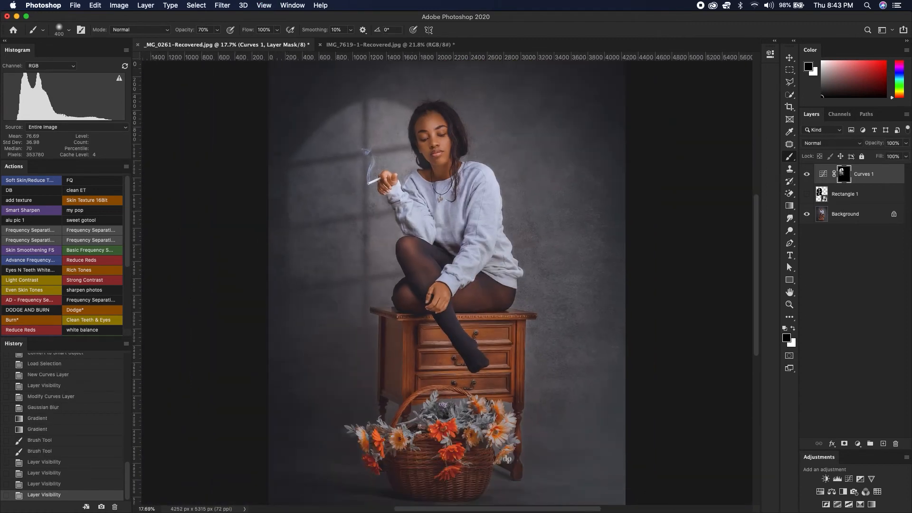
pyautogui.press('super+comma')
pyautogui.press('super+comma')
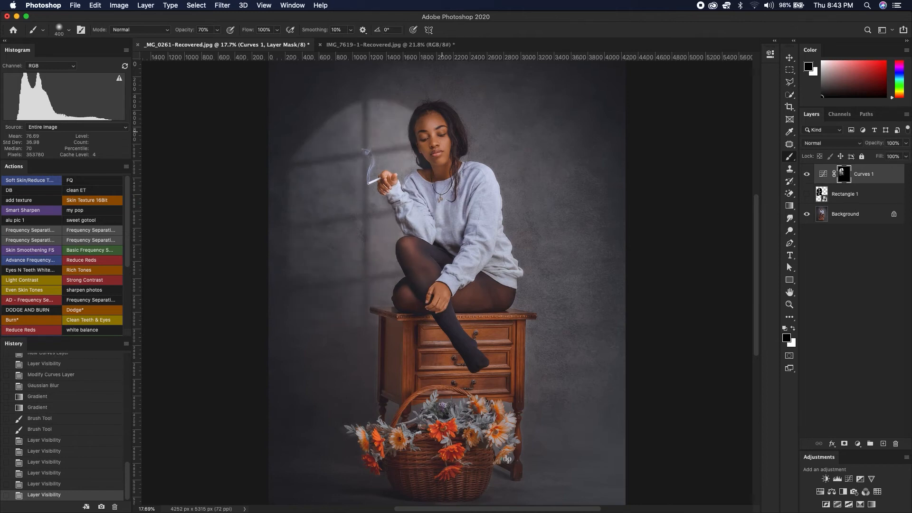
# Switch to the IMG_7619-1 document and draw a wide rectangle about 2824 by 181 px across the subject's eyes
pyautogui.click(361, 44)
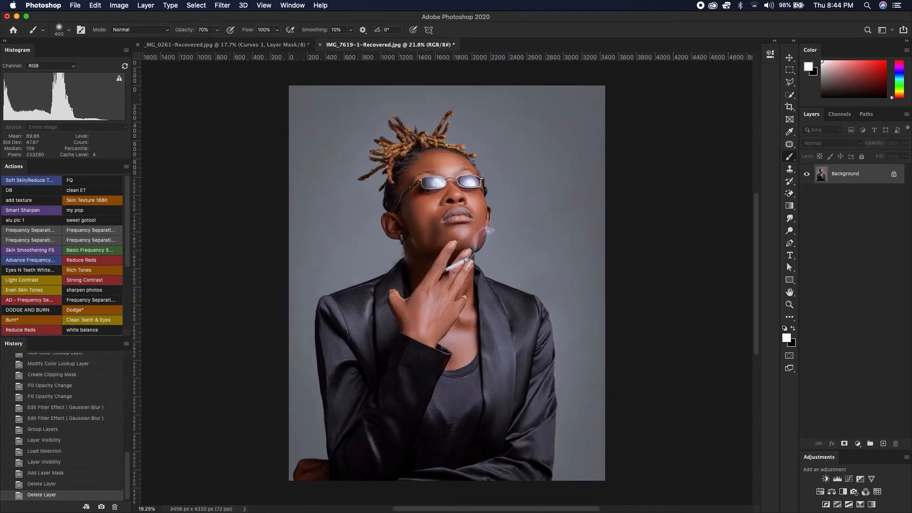
pyautogui.press('super+0')
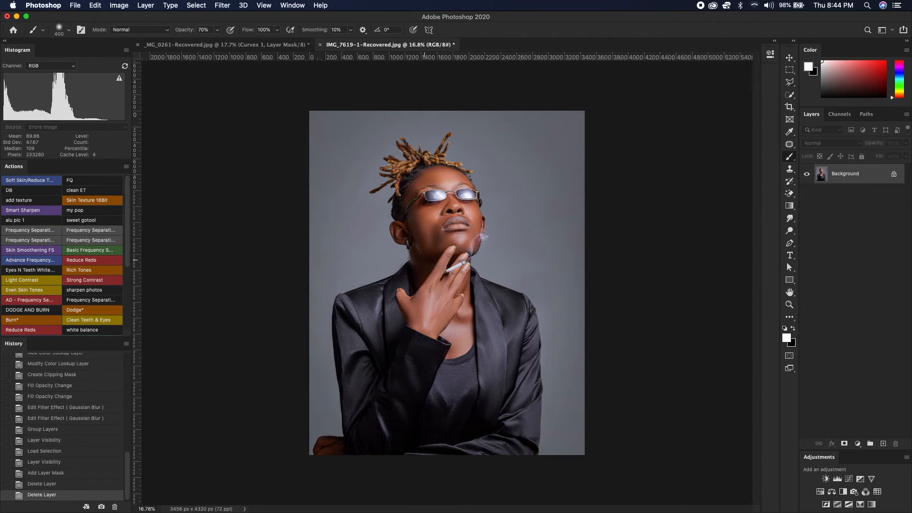
pyautogui.scroll(3, 424, 260)
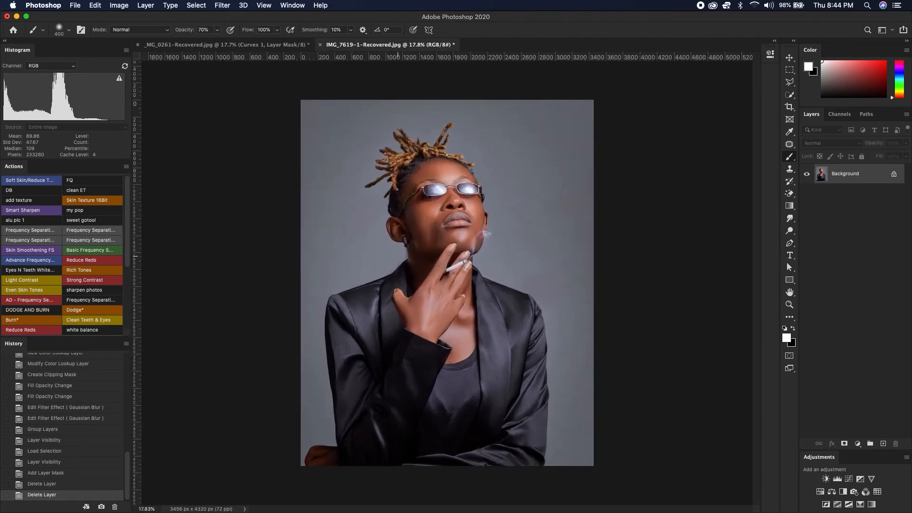
pyautogui.press('u')
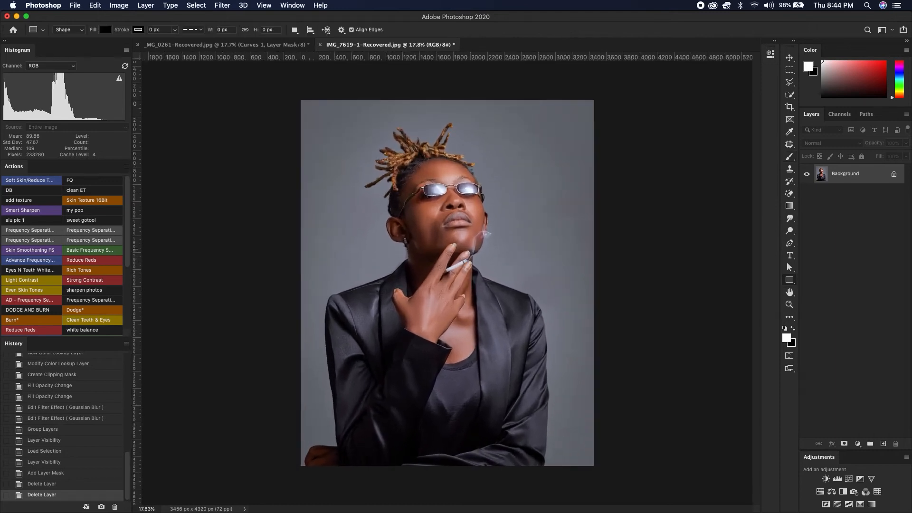
pyautogui.moveTo(329, 187); pyautogui.dragTo(569, 202)
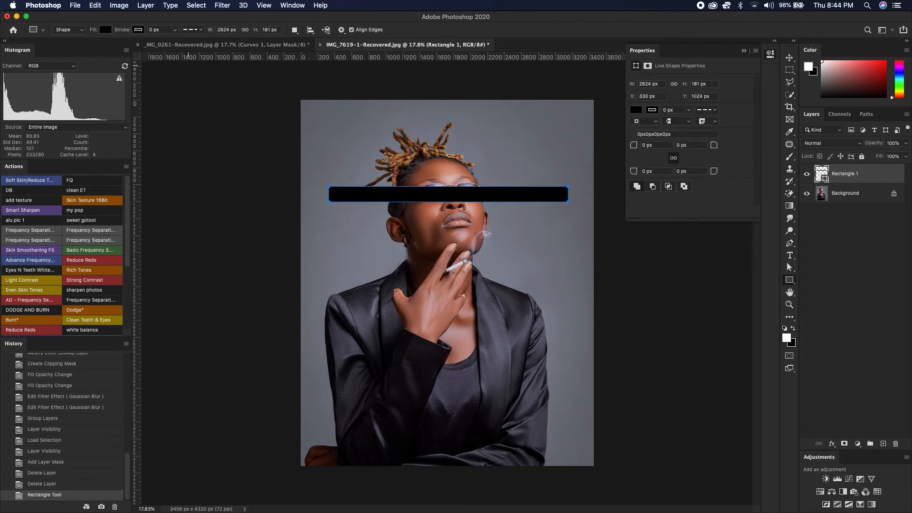
# Remove the rectangle's stroke and set its fill to white
pyautogui.click(138, 30)
pyautogui.click(82, 48)
pyautogui.click(105, 30)
pyautogui.click(45, 81)
# Duplicate the white bar downward to make six evenly spaced bars and merge them into one shape layer
pyautogui.press('v')
pyautogui.keyDown('alt'); pyautogui.moveTo(481, 196); pyautogui.dragTo(481, 218); pyautogui.keyUp('alt')
pyautogui.keyDown('alt'); pyautogui.moveTo(480, 218); pyautogui.dragTo(486, 310); pyautogui.keyUp('alt')
pyautogui.hotkey('ctrl', 'z')
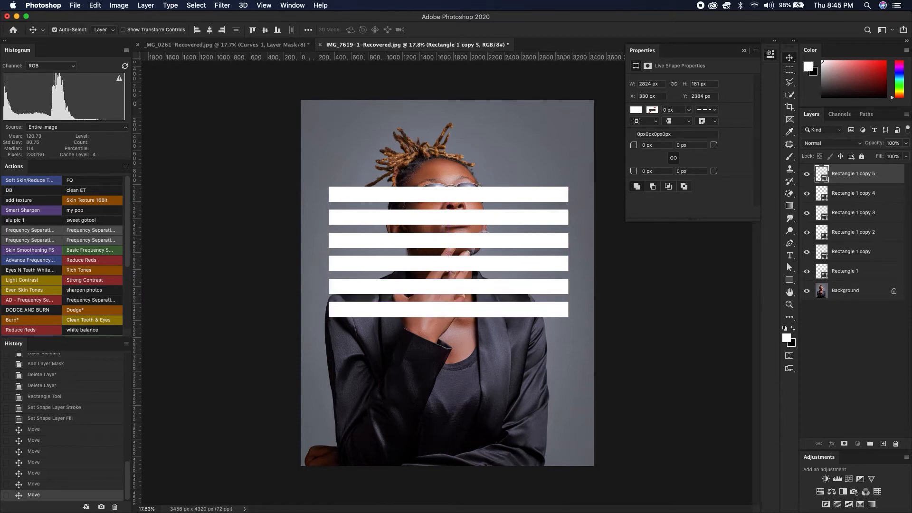
pyautogui.press('alt+super+a')
pyautogui.press('super+e')
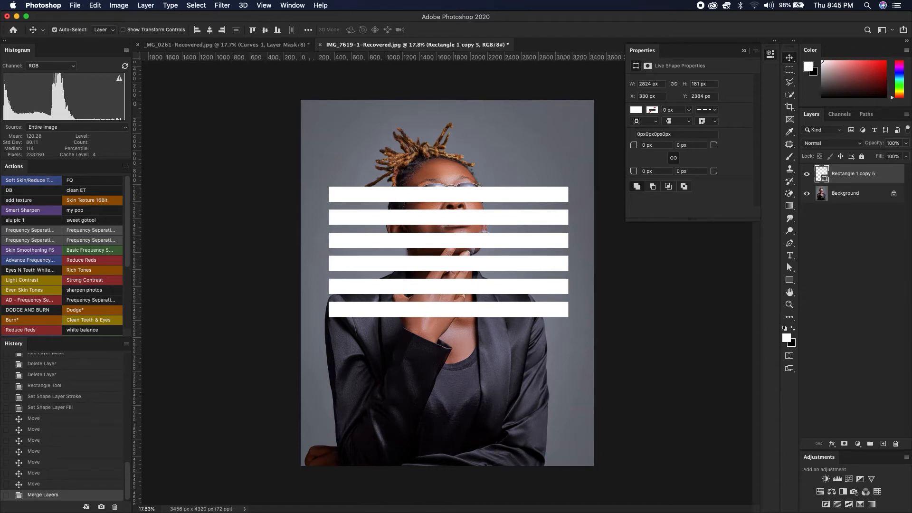
# Draw a rectangle about 3633 by 4459 px covering the whole canvas
pyautogui.click(744, 50)
pyautogui.press('u')
pyautogui.scroll(-2, 447, 282)
pyautogui.moveTo(319, 130); pyautogui.dragTo(570, 436)
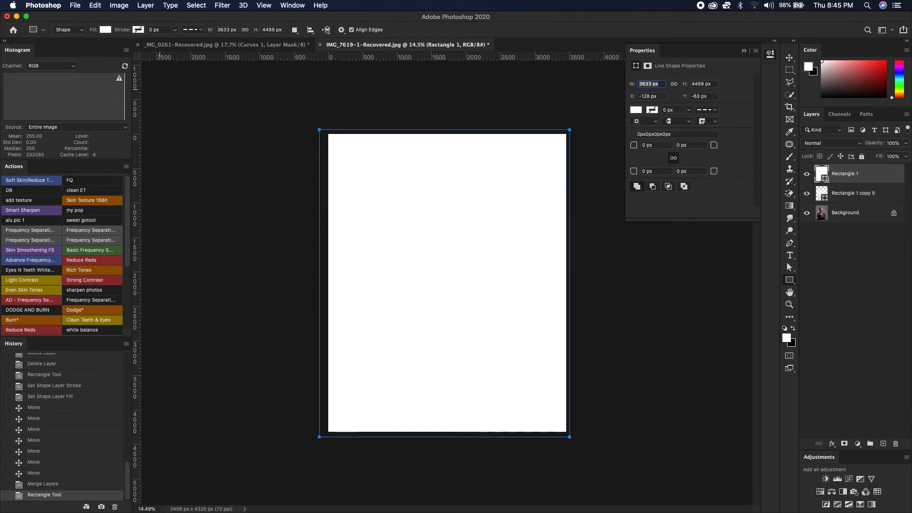
# Fill the canvas-sized rectangle with black and place its layer below the white bars
pyautogui.click(106, 29)
pyautogui.click(53, 81)
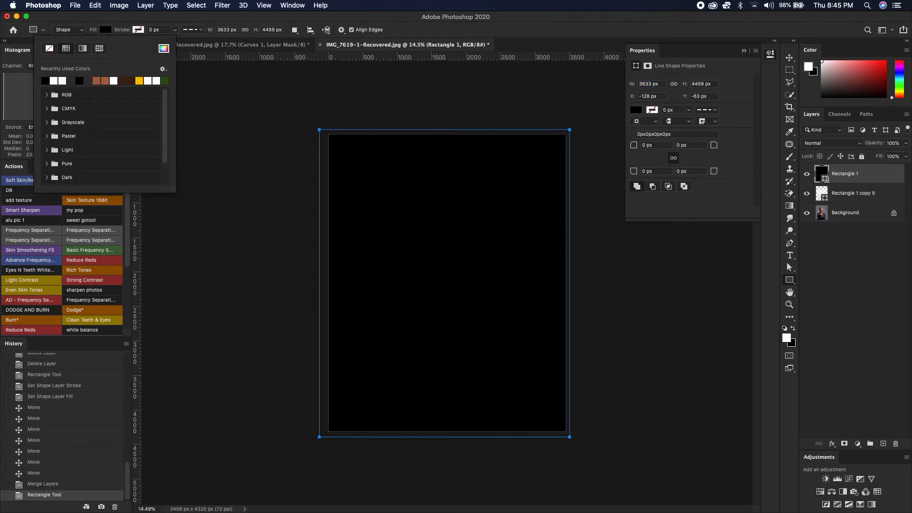
pyautogui.press('Return')
pyautogui.moveTo(836, 173); pyautogui.dragTo(838, 205)
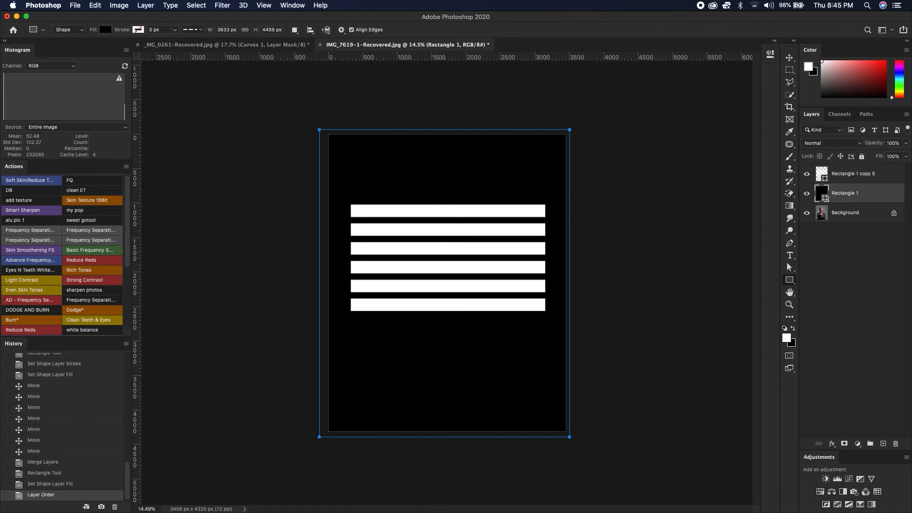
# Skew the white bars upward to the right by about 7 degrees and stretch them to the canvas's right edge
pyautogui.click(854, 173)
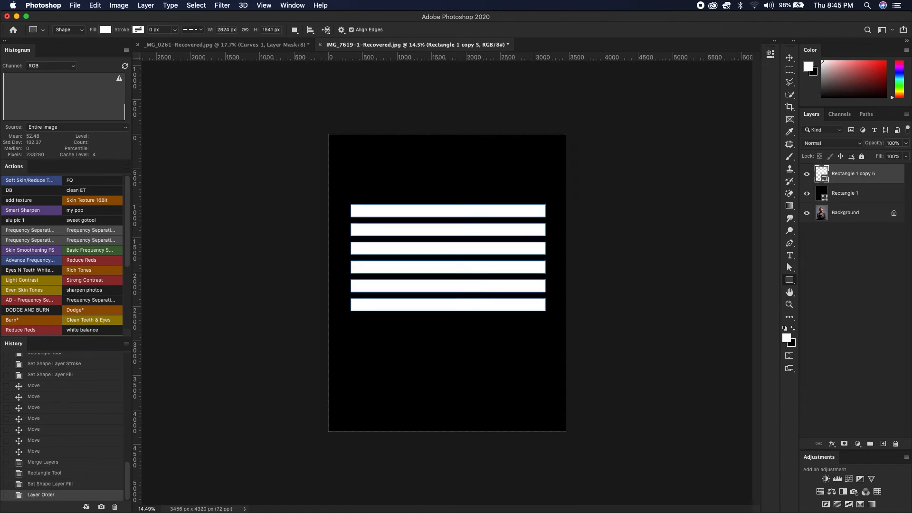
pyautogui.press('super+t')
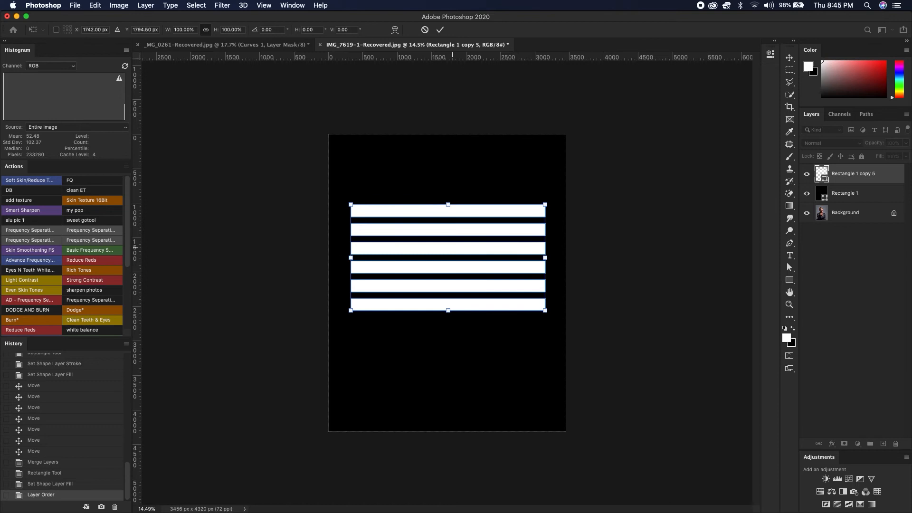
pyautogui.rightClick(508, 219)
pyautogui.rightClick(475, 233)
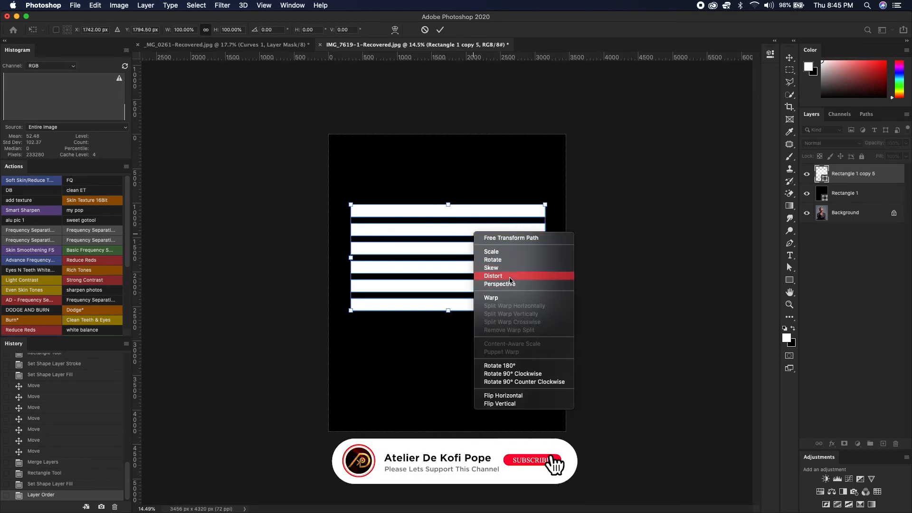
pyautogui.click(494, 268)
pyautogui.moveTo(545, 257); pyautogui.dragTo(566, 210)
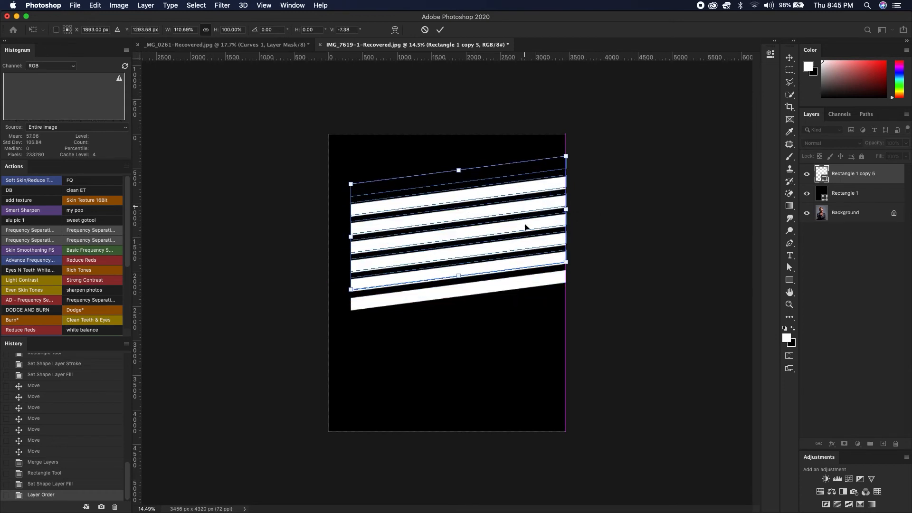
pyautogui.press('Return')
pyautogui.click(528, 182)
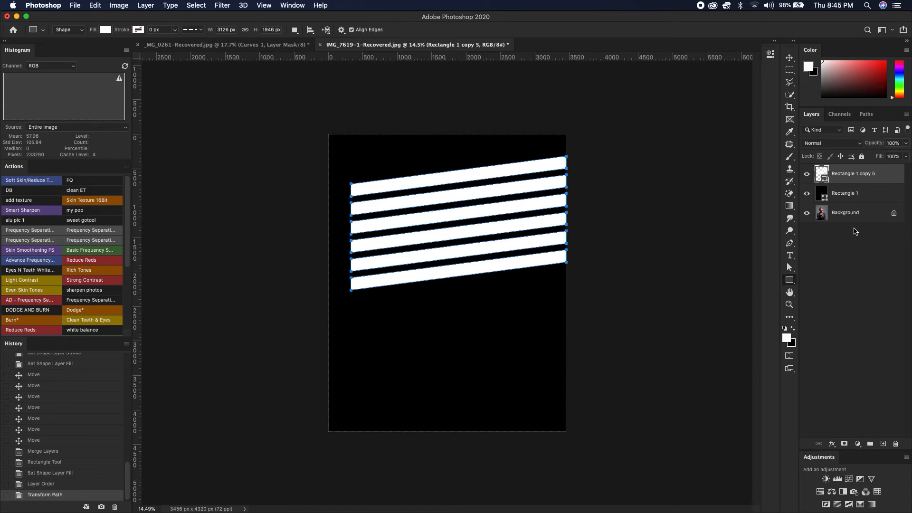
# Group the bars layer with the black rectangle layer and name the group "work with this"
pyautogui.keyDown('shift'); pyautogui.click(862, 195); pyautogui.keyUp('shift')
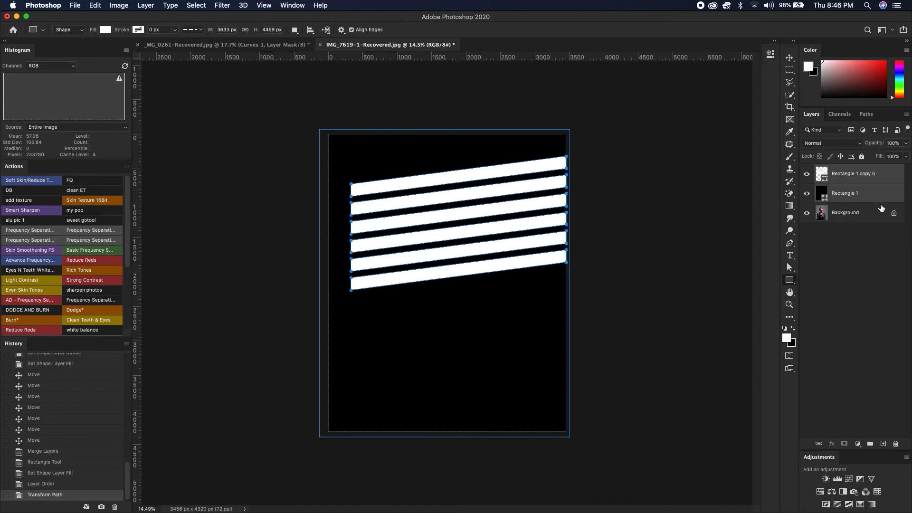
pyautogui.press('super+g')
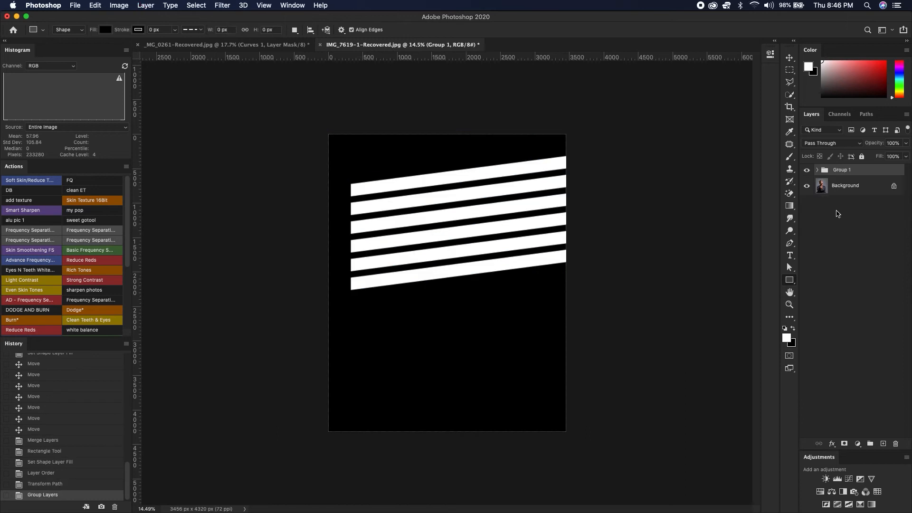
pyautogui.doubleClick(851, 170)
pyautogui.write('work with this')
pyautogui.press('Return')
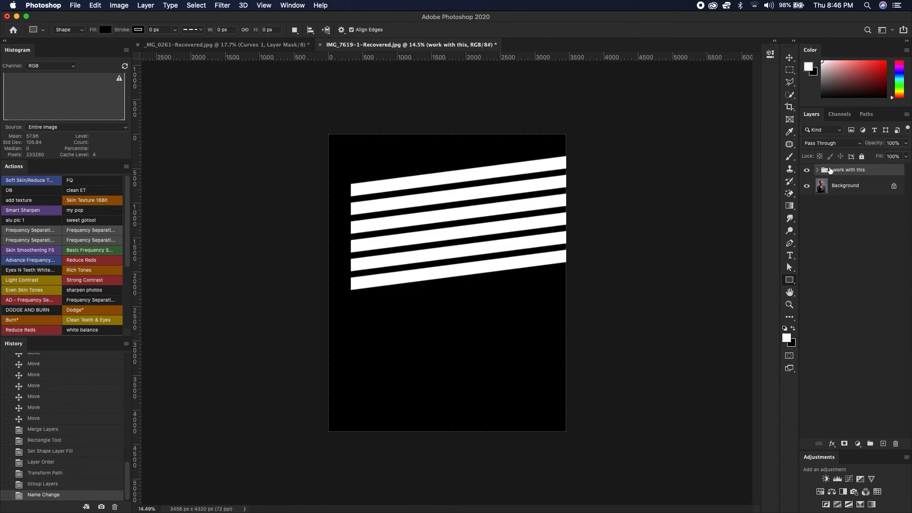
# Convert the "work with this" group to a smart object and set its blend mode to Multiply
pyautogui.rightClick(872, 170)
pyautogui.click(847, 245)
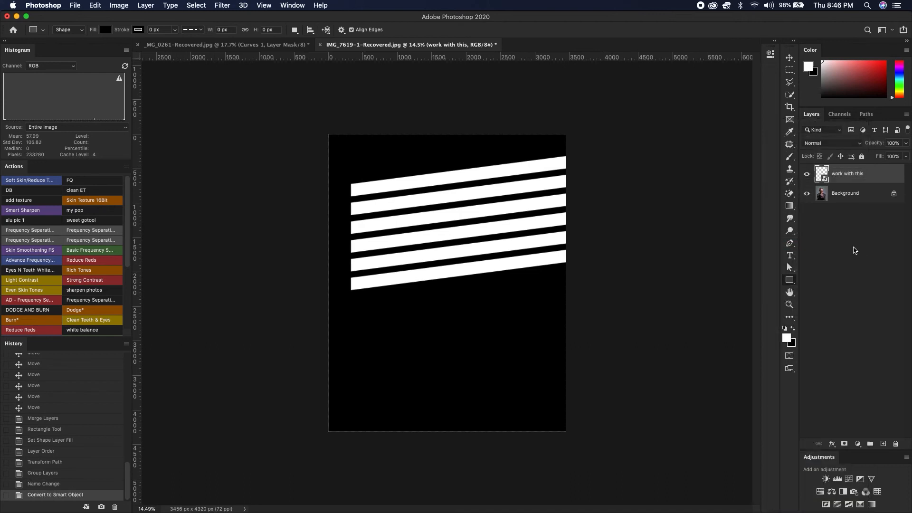
pyautogui.click(852, 144)
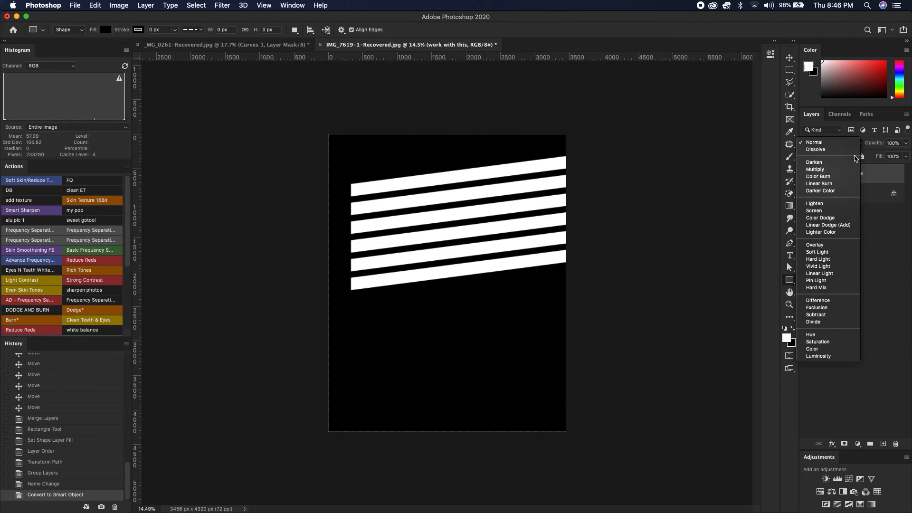
pyautogui.click(834, 172)
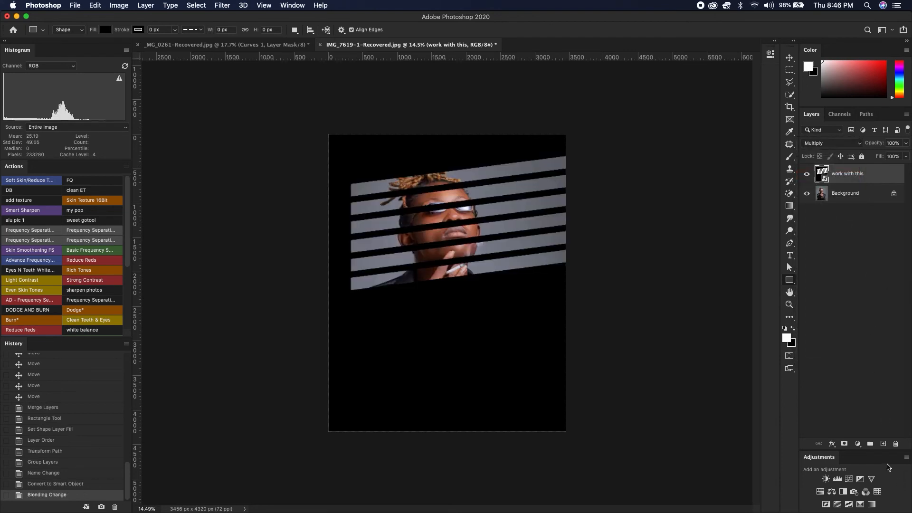
# Add a Color Lookup adjustment layer above "work with this" using the Fuji F125 Kodak 2395 (by Adobe) 3D LUT
pyautogui.click(858, 443)
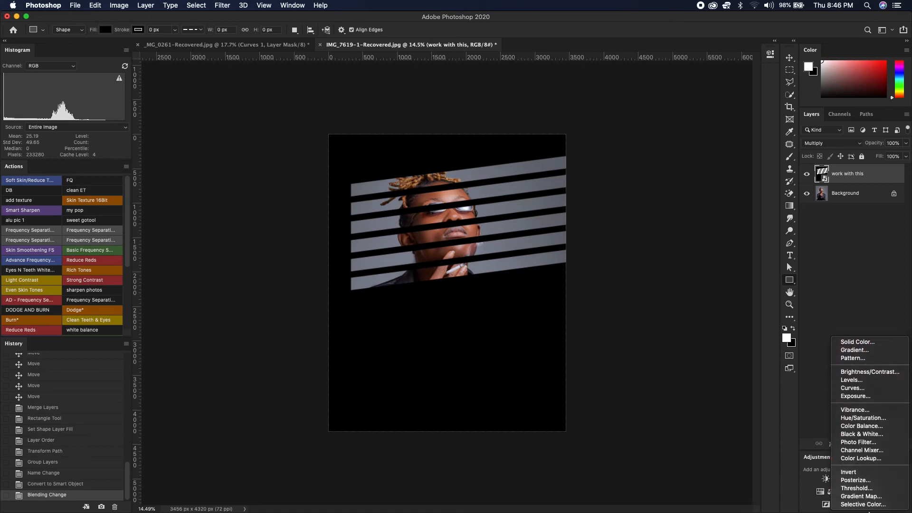
pyautogui.click(880, 458)
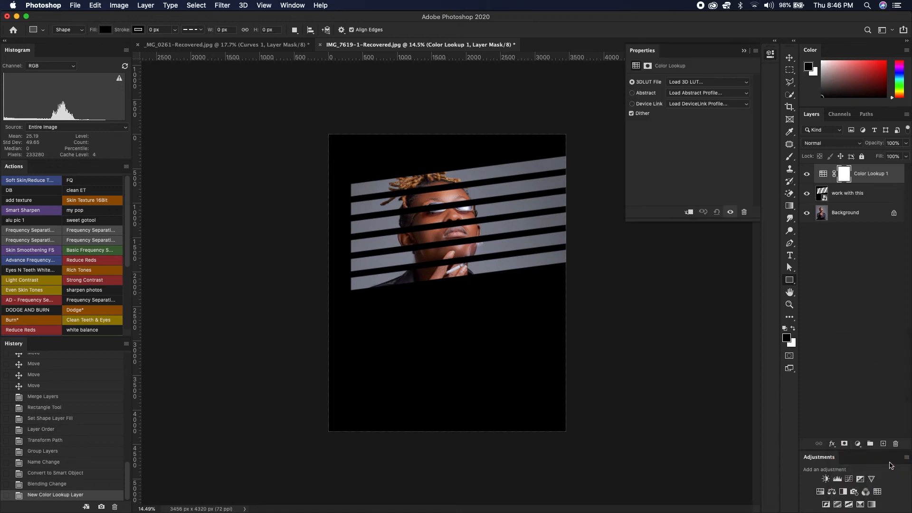
pyautogui.click(739, 82)
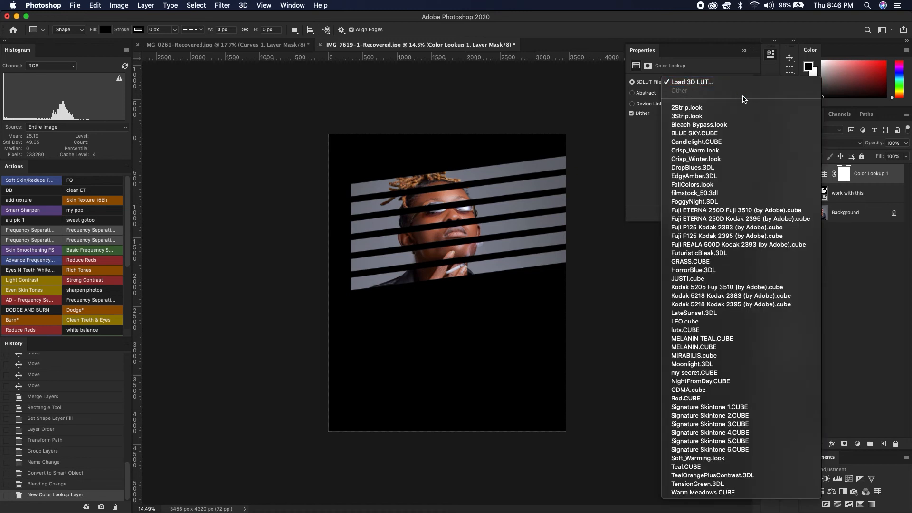
pyautogui.click(749, 237)
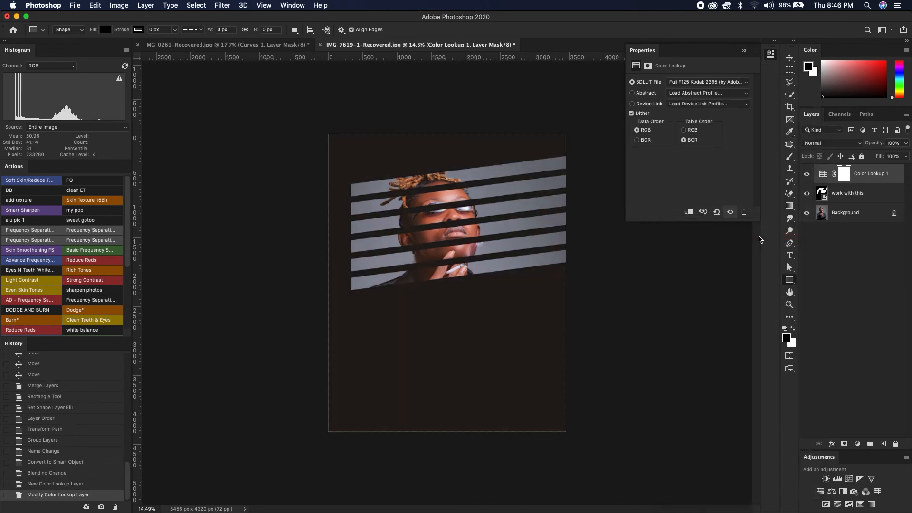
pyautogui.click(744, 51)
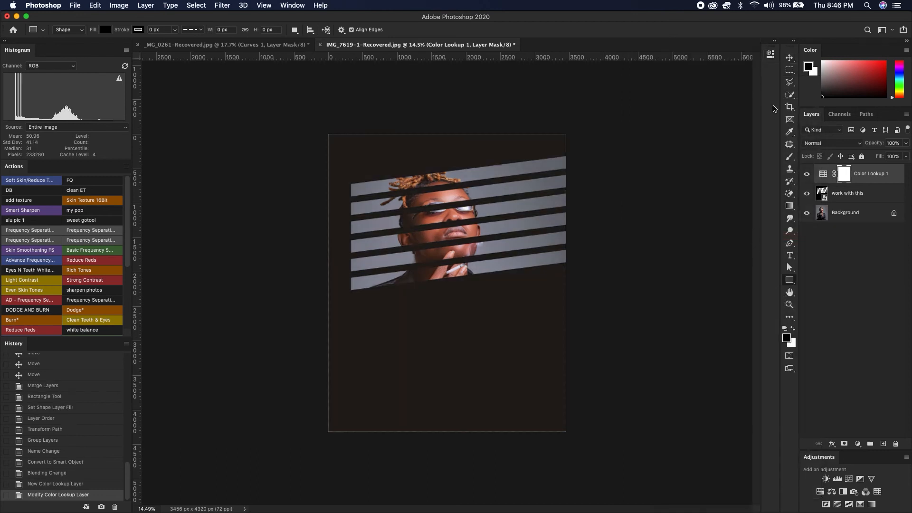
# Lower the fill of the "work with this" smart object layer to 50%
pyautogui.click(857, 196)
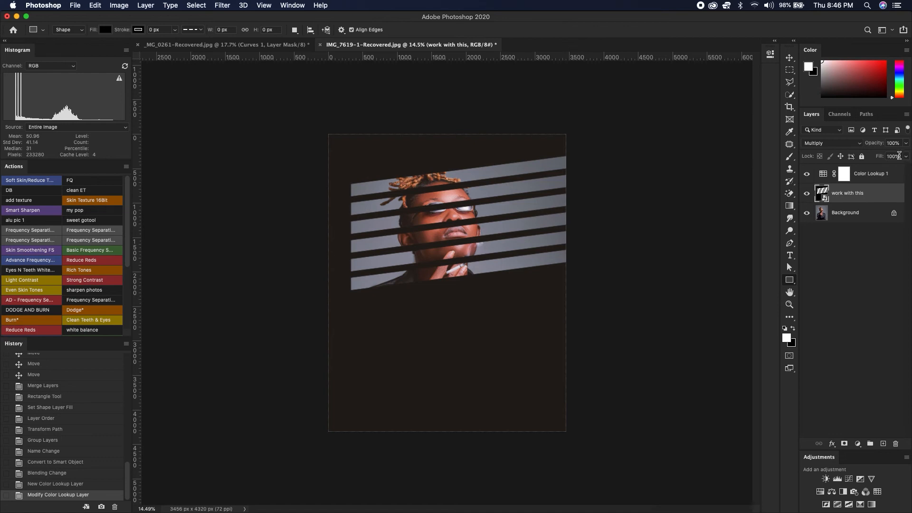
pyautogui.click(897, 156)
pyautogui.write('50')
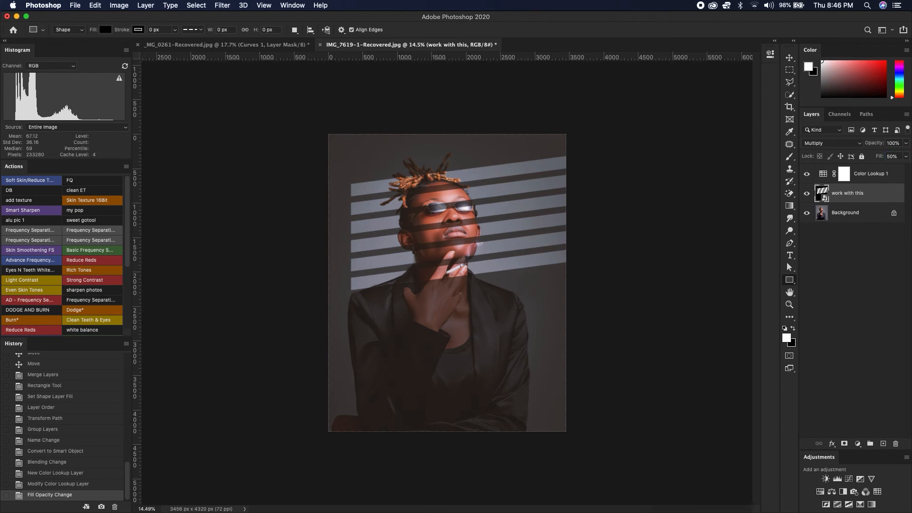
# Soften the blind stripes on the "work with this" layer with a Gaussian Blur of 20 pixels radius
pyautogui.click(222, 5)
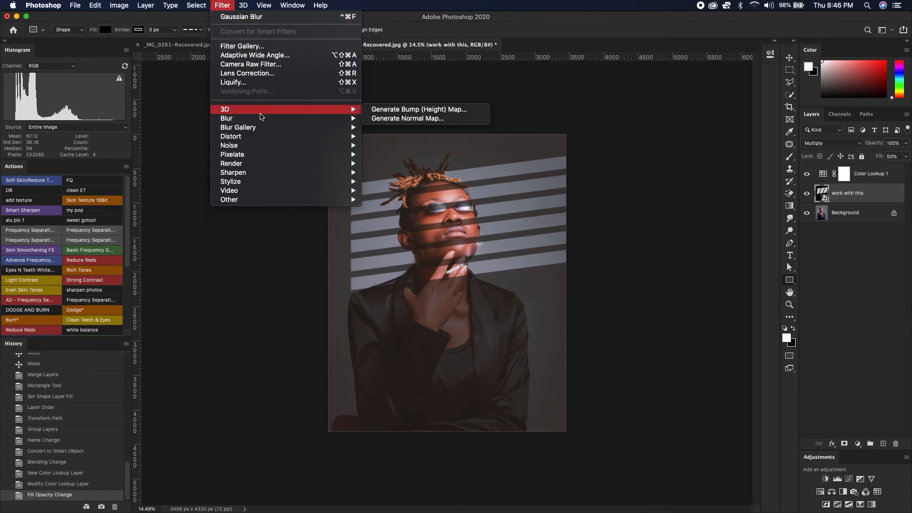
pyautogui.moveTo(281, 127)
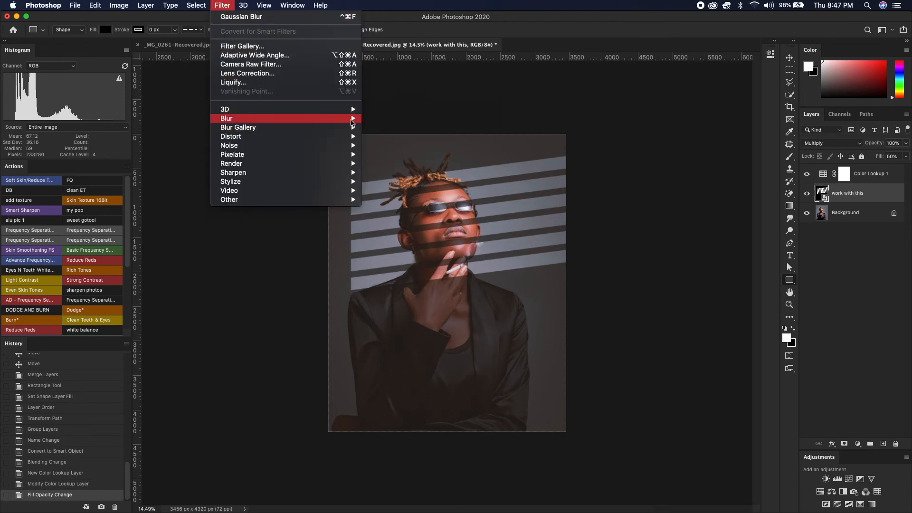
pyautogui.click(403, 154)
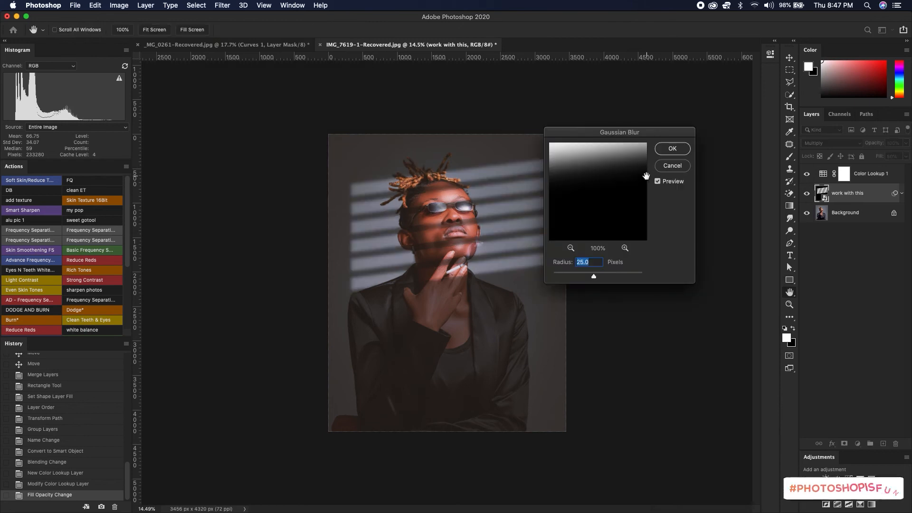
pyautogui.write('20')
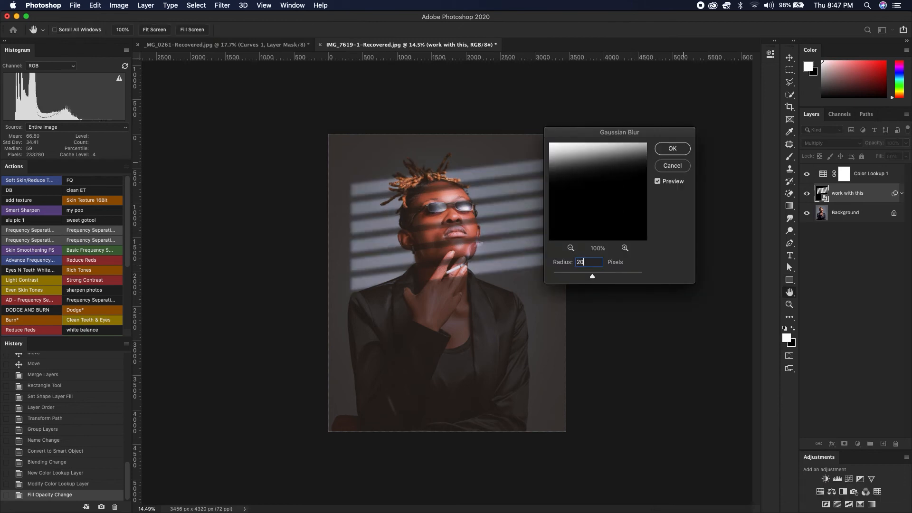
pyautogui.press('Return')
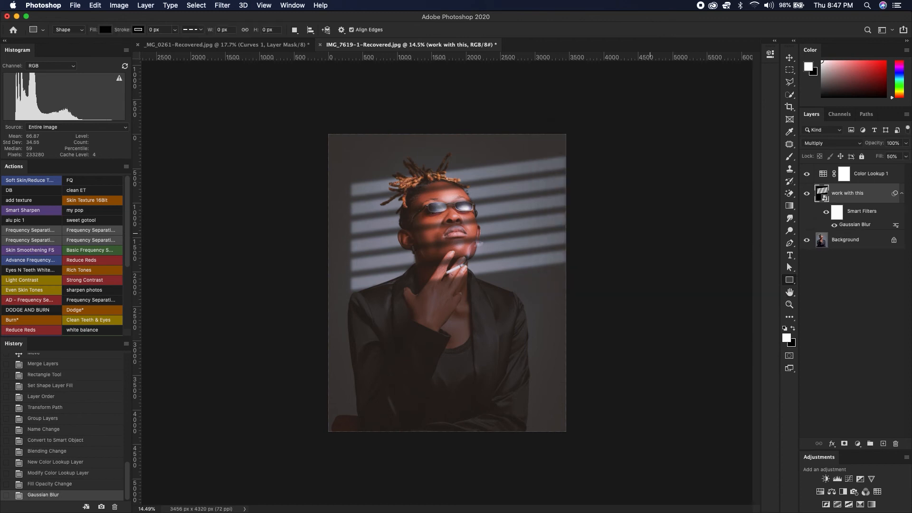
pyautogui.scroll(5, 476, 230)
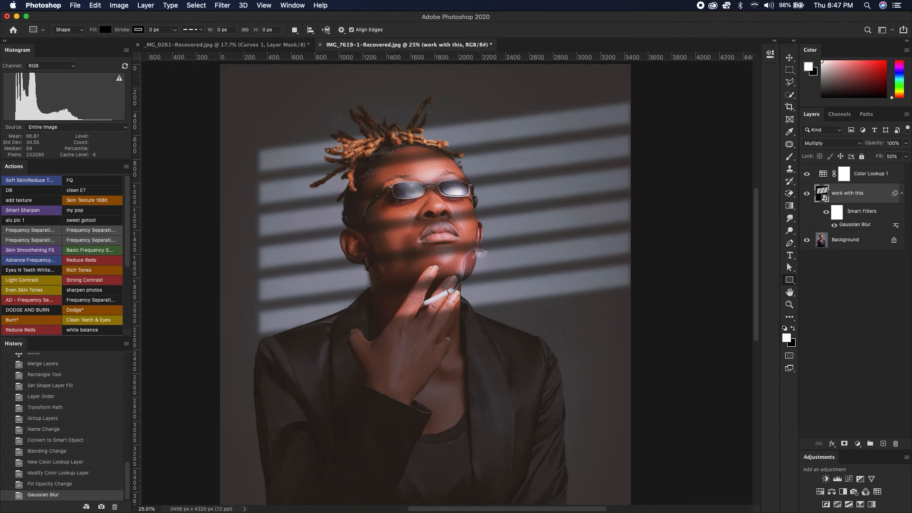
# Clip the Color Lookup adjustment layer to the "work with this" layer and check the effect on the portrait
pyautogui.click(870, 174)
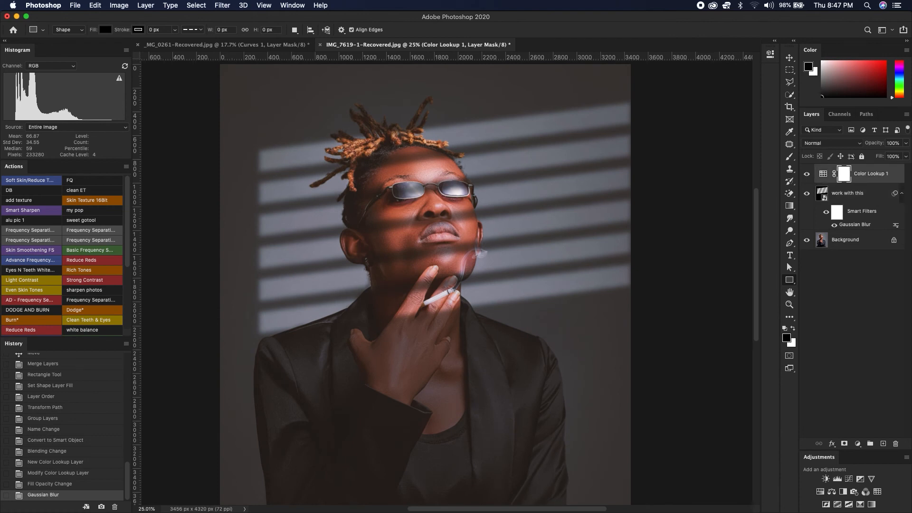
pyautogui.press('super+0')
pyautogui.click(860, 192)
pyautogui.click(871, 174)
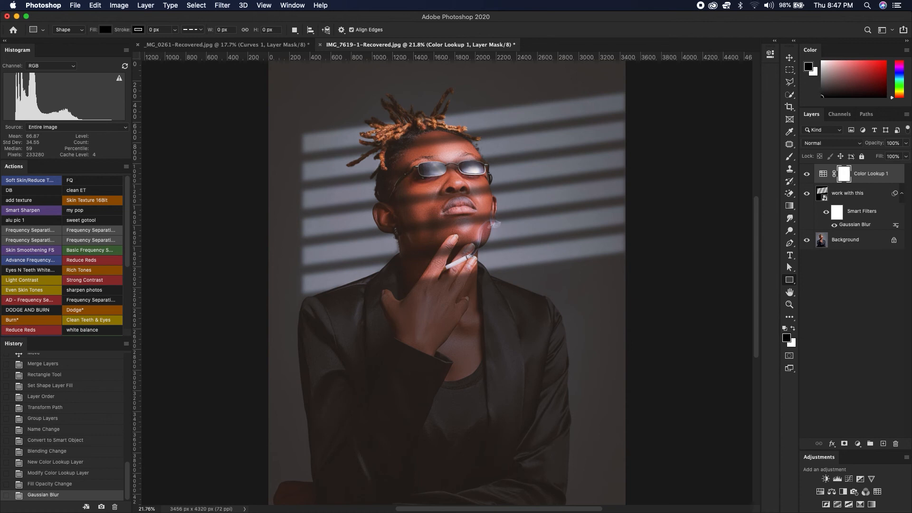
pyautogui.press('alt+super+g')
pyautogui.press('super+minus')
pyautogui.press('super+minus')
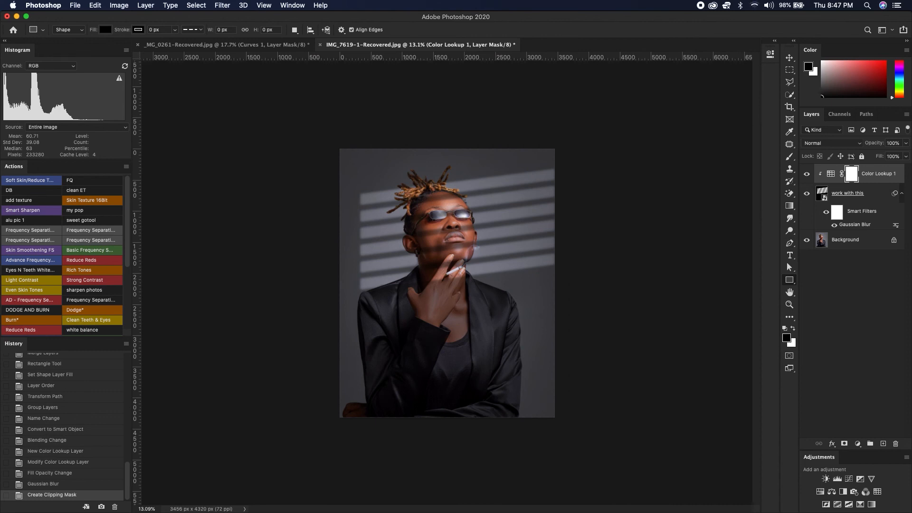
pyautogui.moveTo(429, 238); pyautogui.dragTo(498, 280)
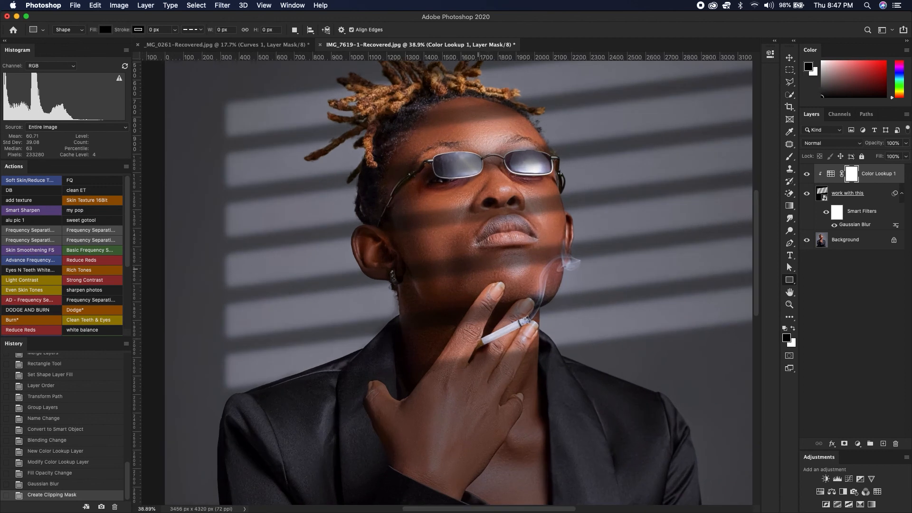
pyautogui.scroll(-6, 478, 269)
pyautogui.scroll(1, 479, 270)
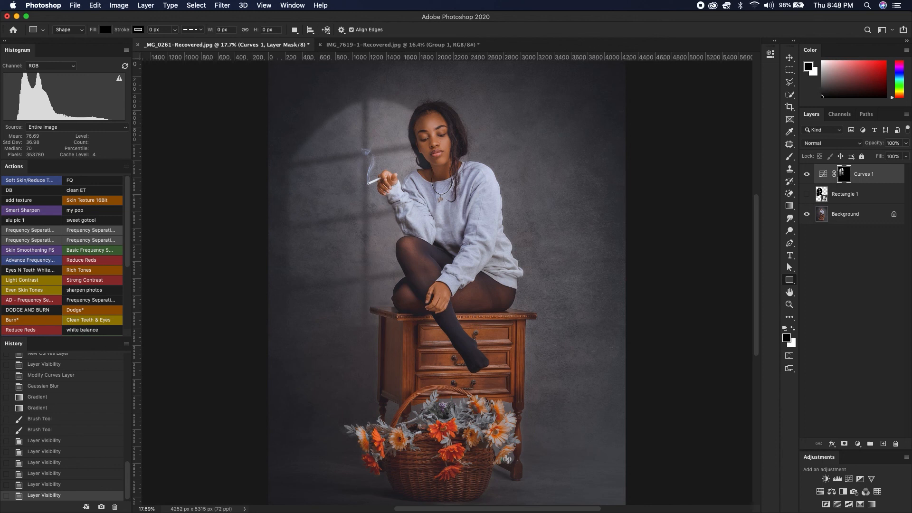
# Compare both portraits before and after by hiding and reshowing Curves 1 in _MG_0261-Recovered.jpg and Group 1 in IMG_7619-1-Recovered.jpg
pyautogui.press('super+comma')
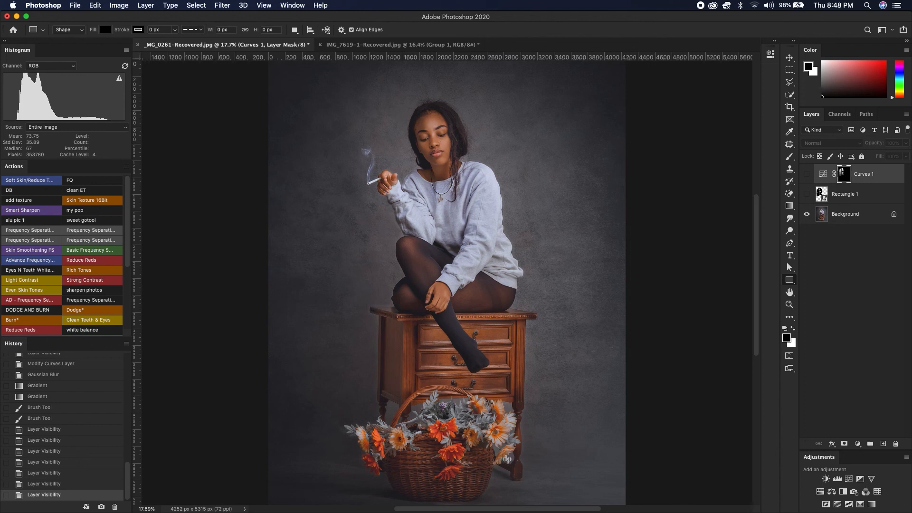
pyautogui.press('super+comma')
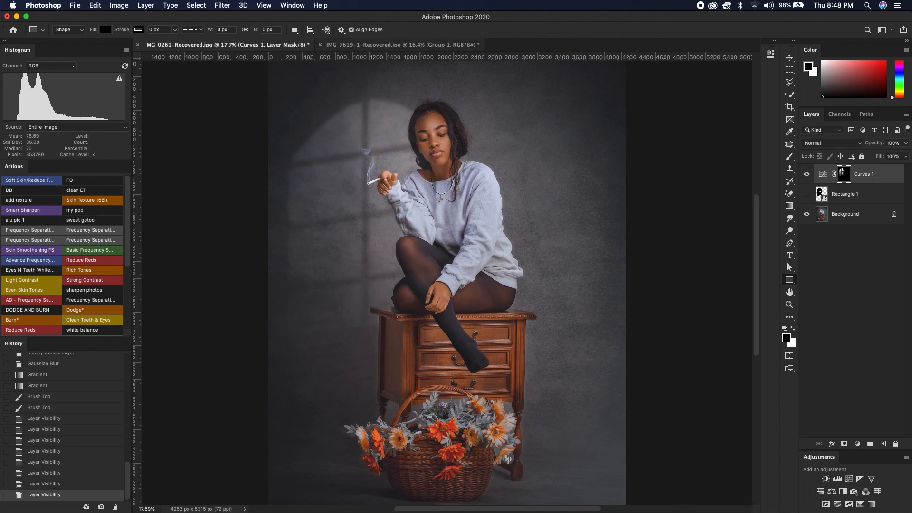
pyautogui.hotkey('ctrl', 'Tab')
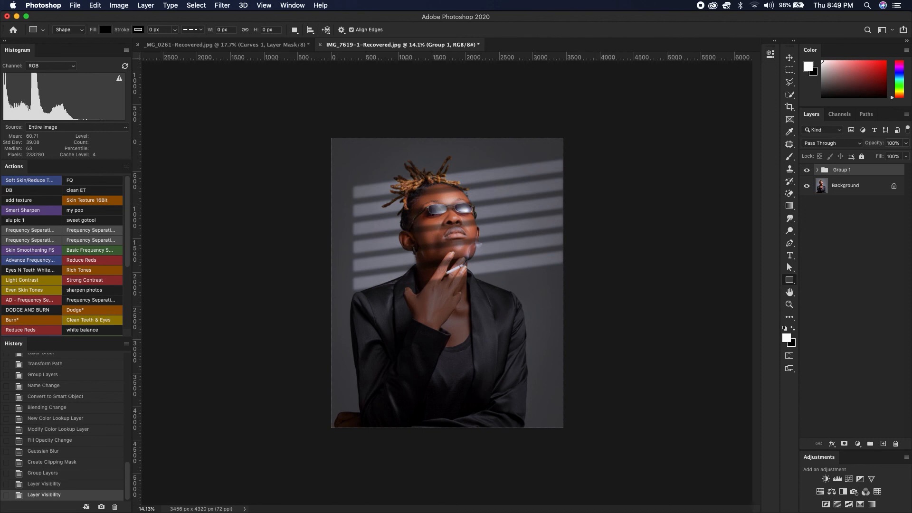
pyautogui.click(807, 170)
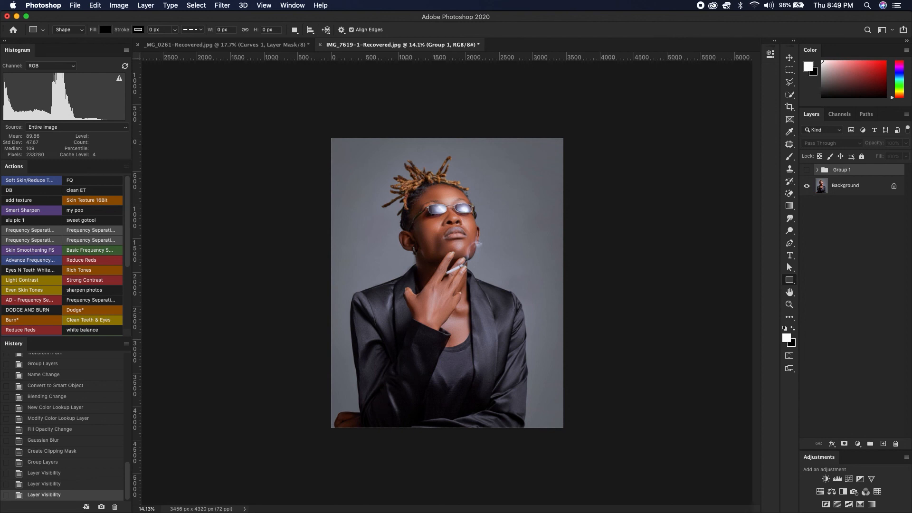
pyautogui.click(807, 169)
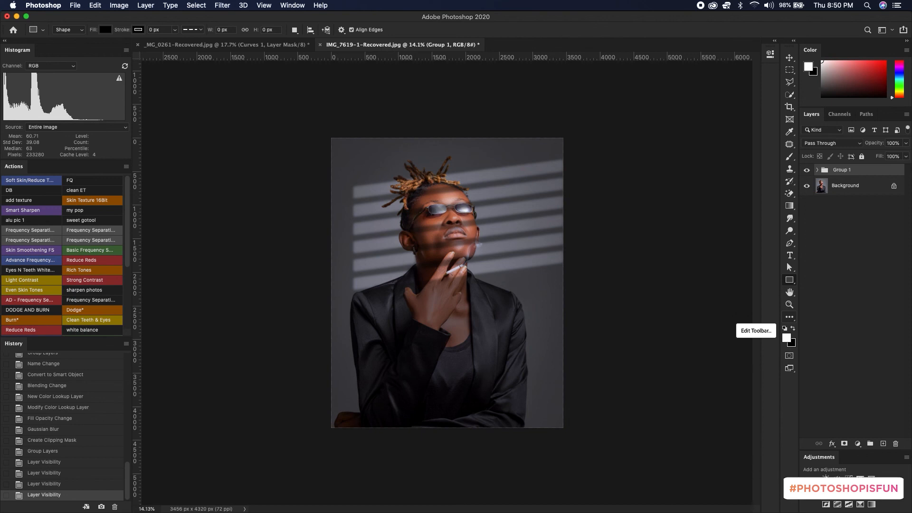
pyautogui.hotkey('ctrl', 'Tab')
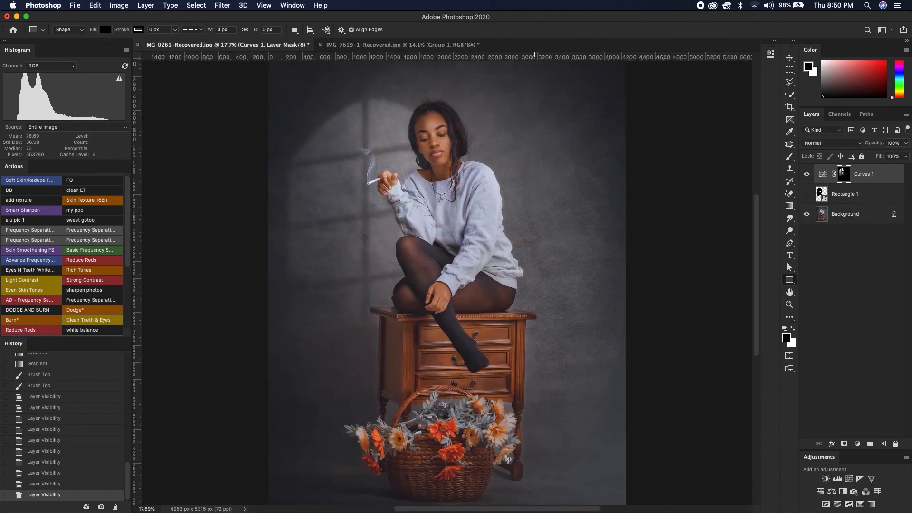